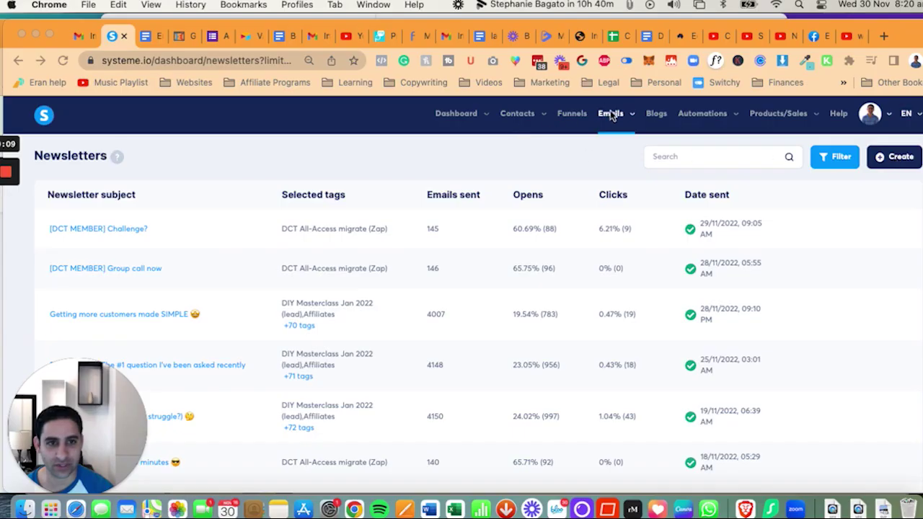
- Start a new newsletter from the Emails > Newsletters list
mouse_move(614, 114)
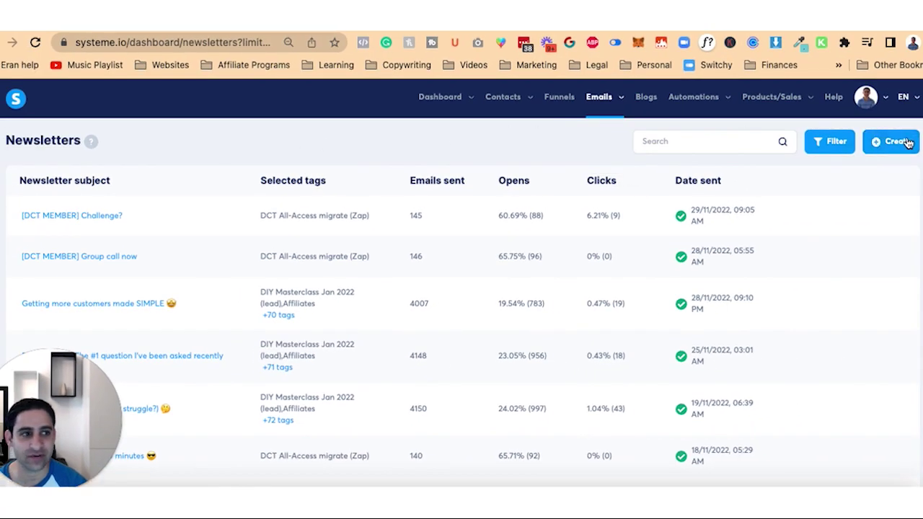
click(891, 142)
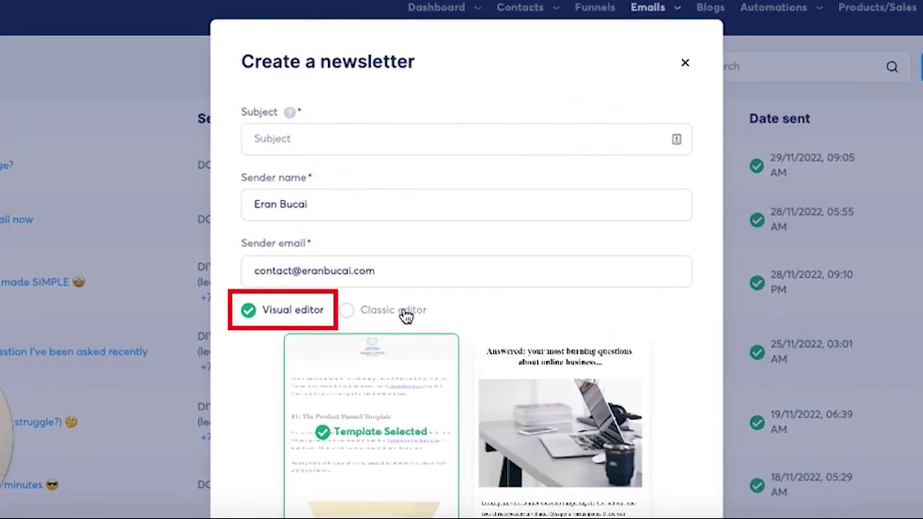
- Change the subject to 'Schedule for tomorrow + FAQs (Landing Page Challenge)' and save the newsletter
click(320, 132)
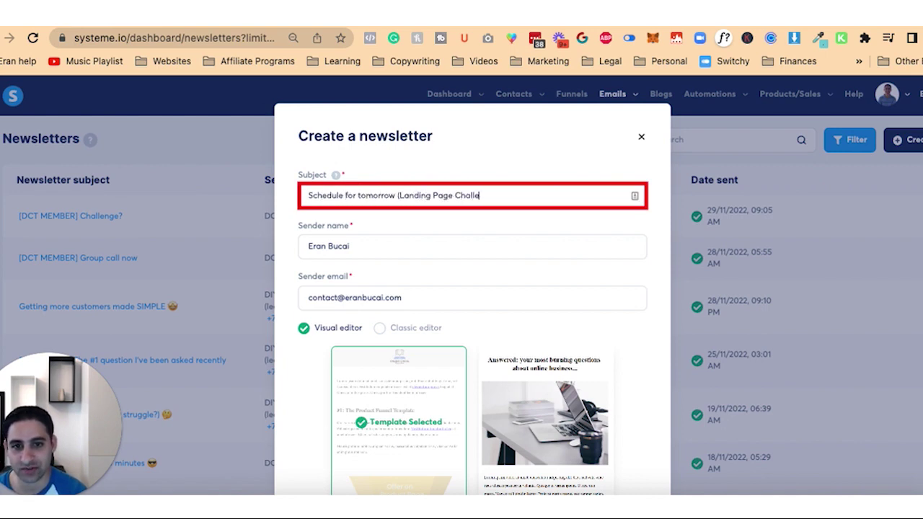
click(396, 195)
text(_+)
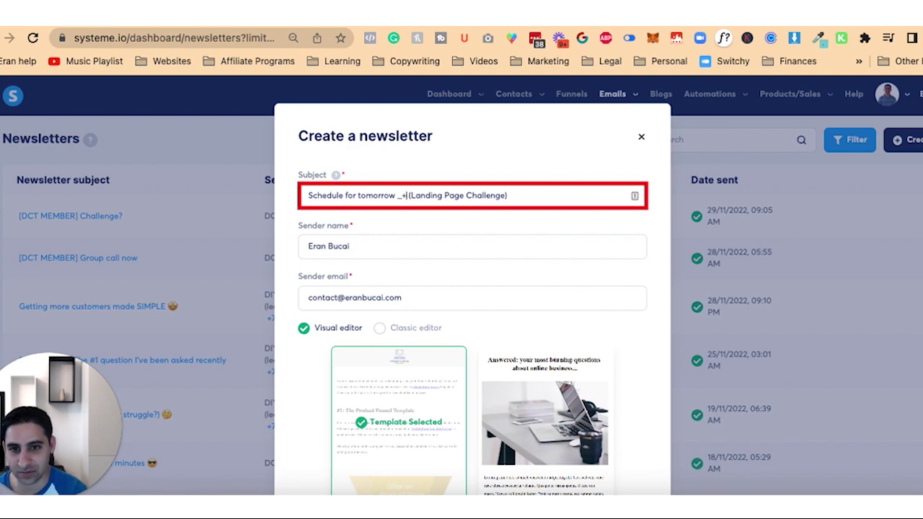
text( FAQs)
scroll(451, 350, down, 2)
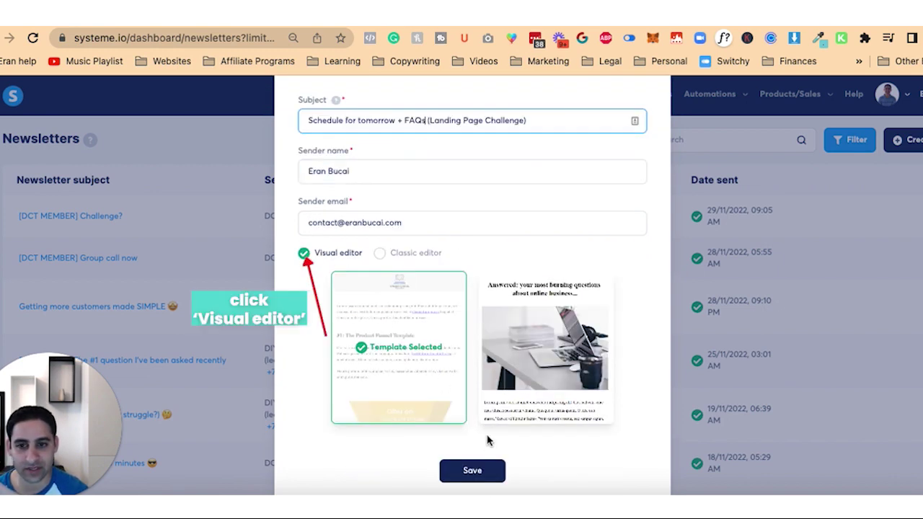
click(472, 469)
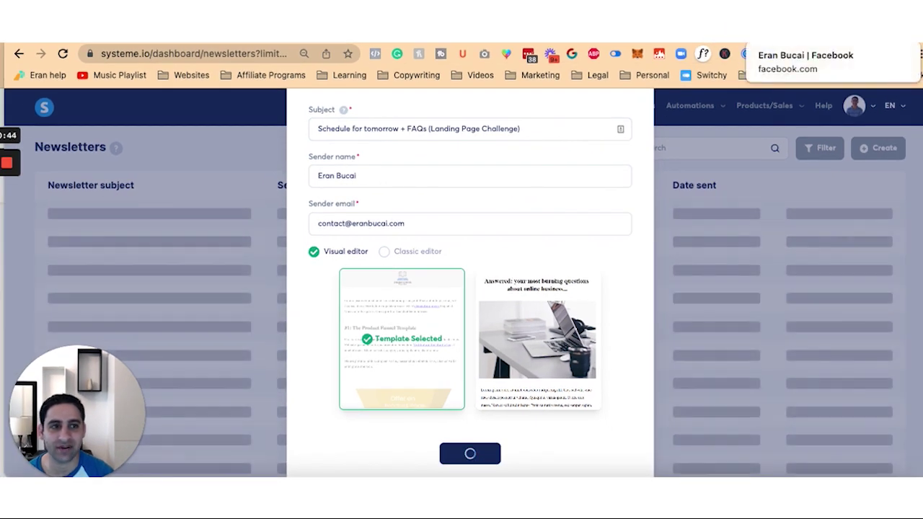
- On Facebook, expand the Landing Page Challenge post and select its full text from 'Hey everyone,'
click(801, 36)
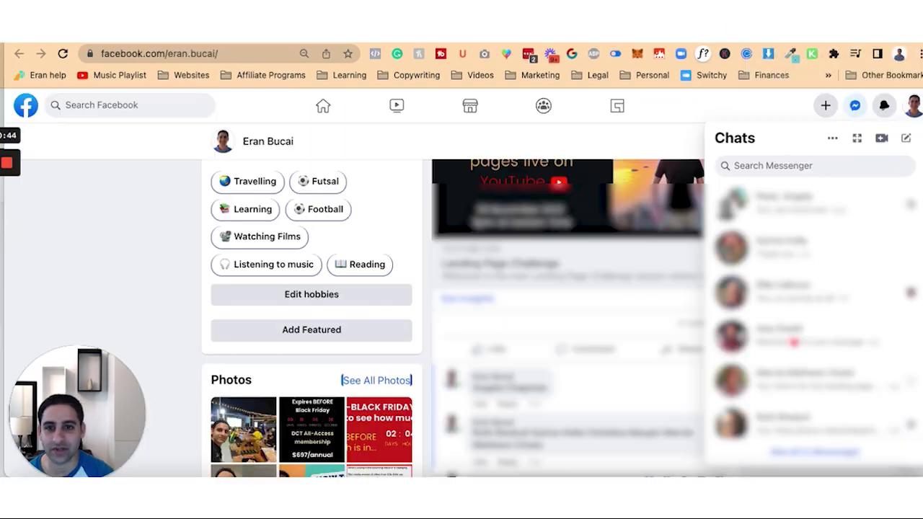
click(740, 106)
scroll(644, 258, up, 1)
scroll(644, 257, up, 2)
click(667, 305)
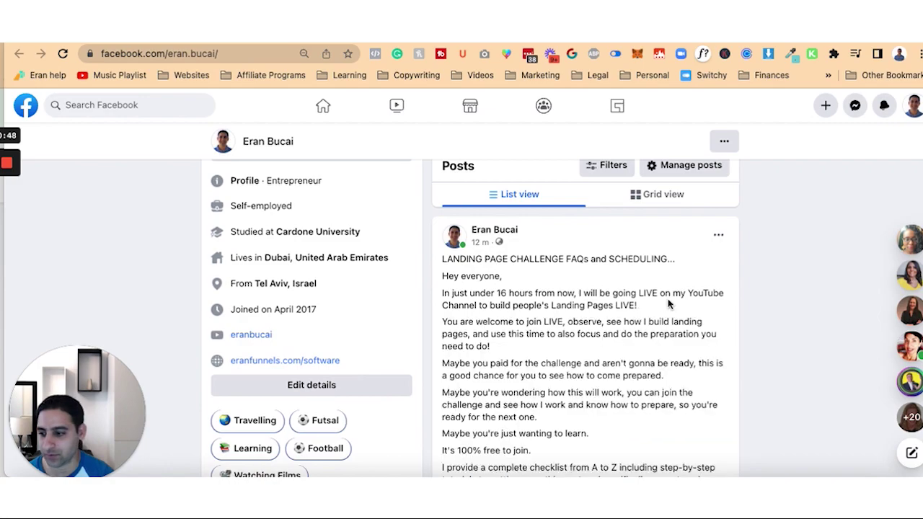
scroll(576, 288, down, 1)
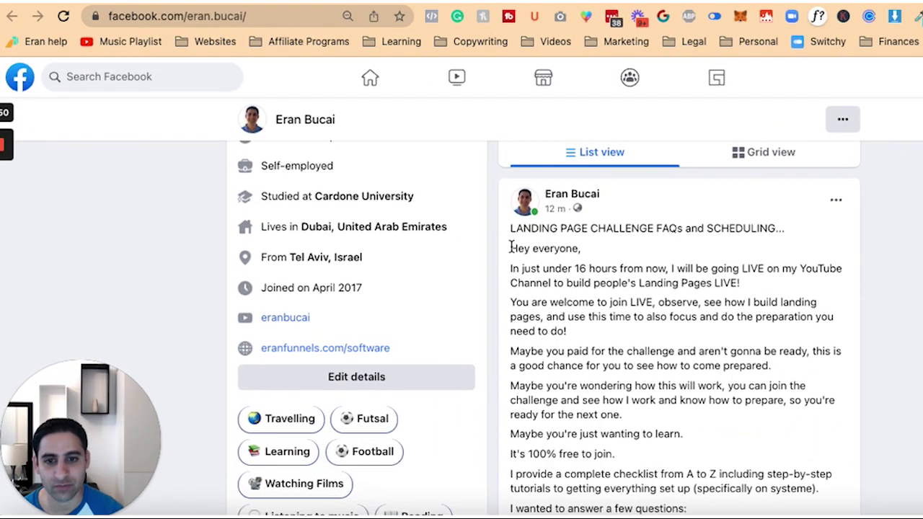
drag(510, 248, 708, 392)
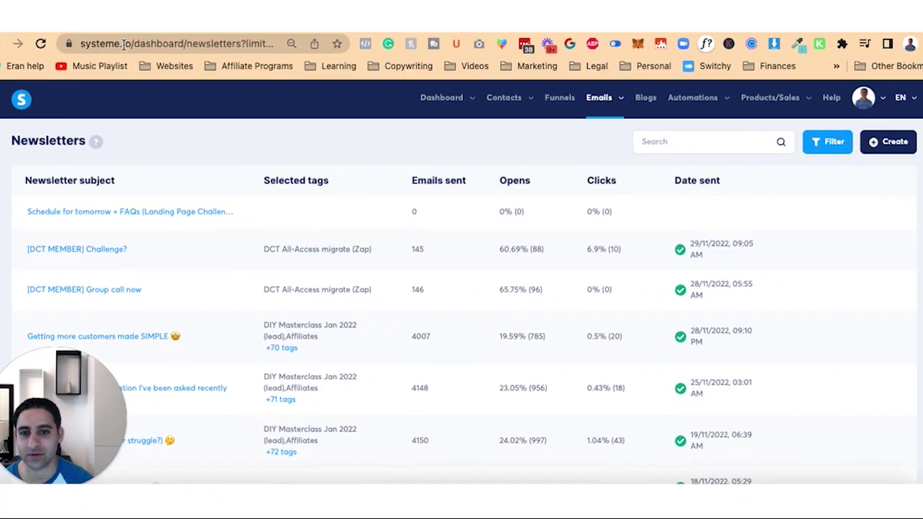
- Open the 'Schedule for tomorrow + FAQs' newsletter in the visual email editor
click(150, 214)
scroll(389, 296, down, 3)
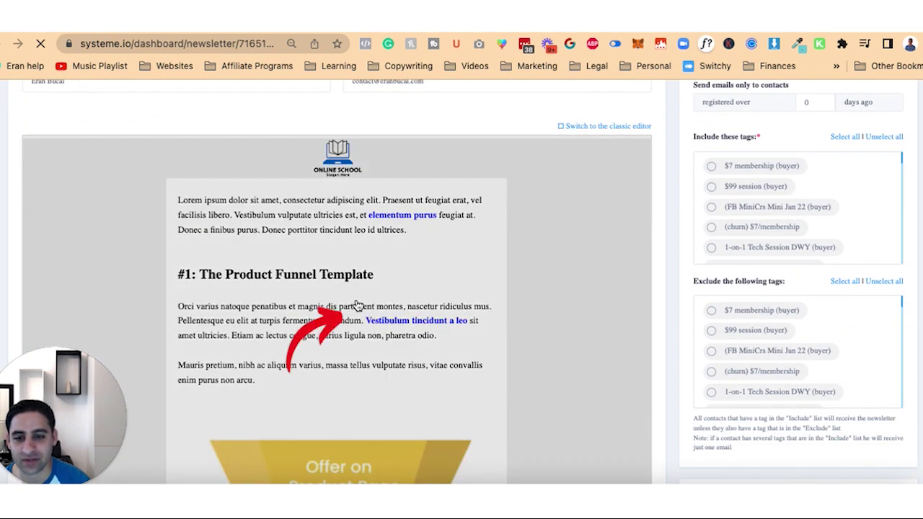
click(358, 306)
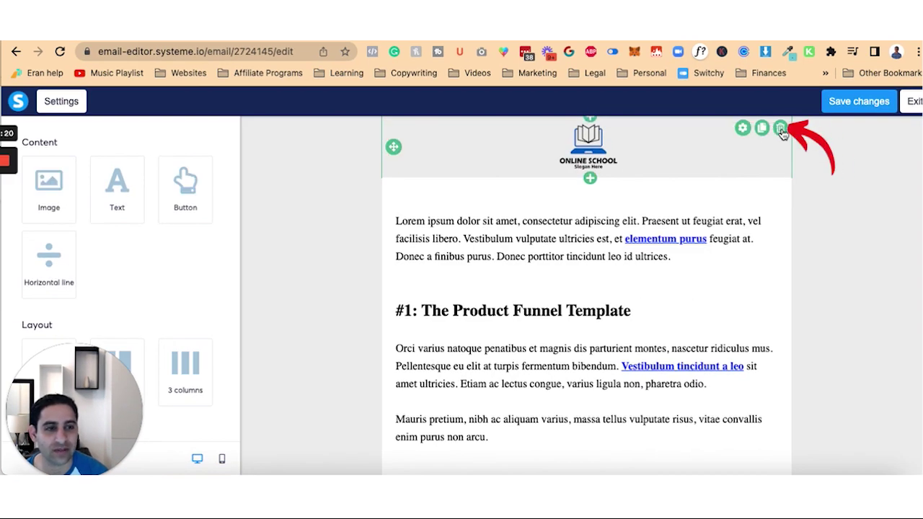
- Delete the template's header logo block and text block
click(781, 130)
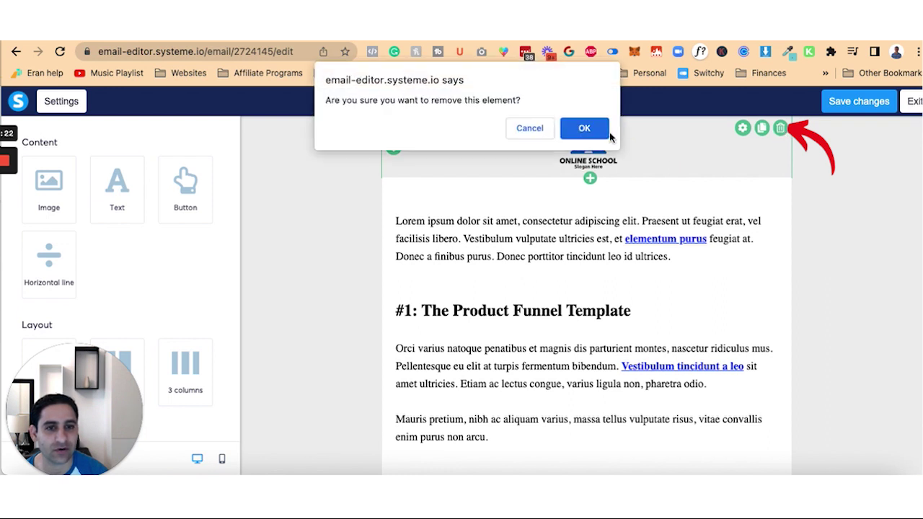
key(Return)
mouse_move(767, 139)
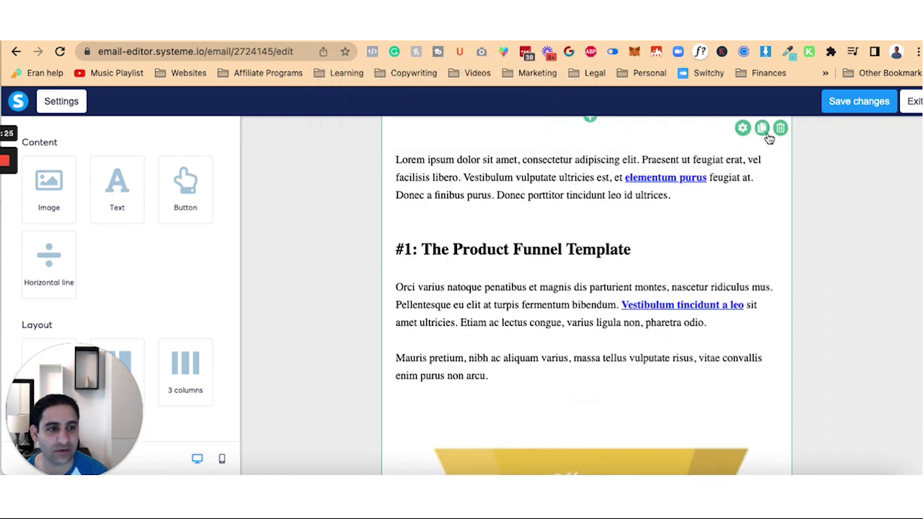
click(781, 130)
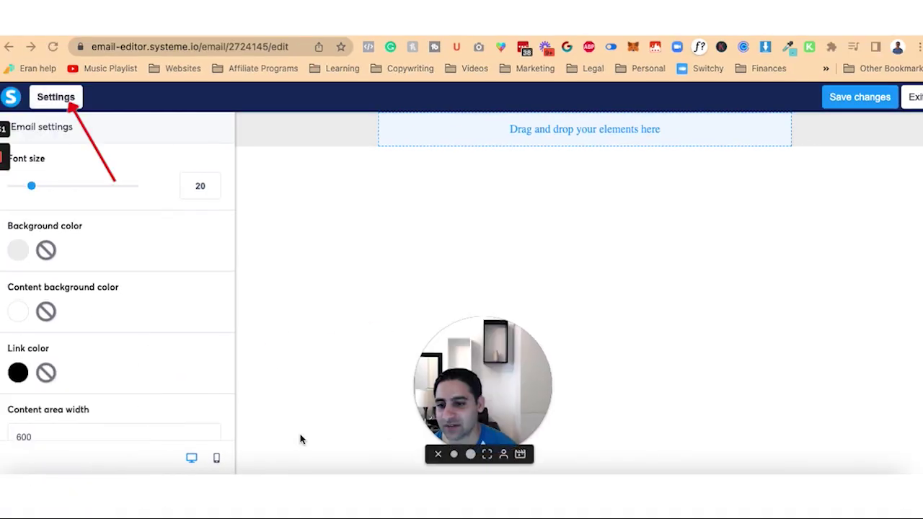
- Set the email's link colour to orange (F5A623)
click(27, 375)
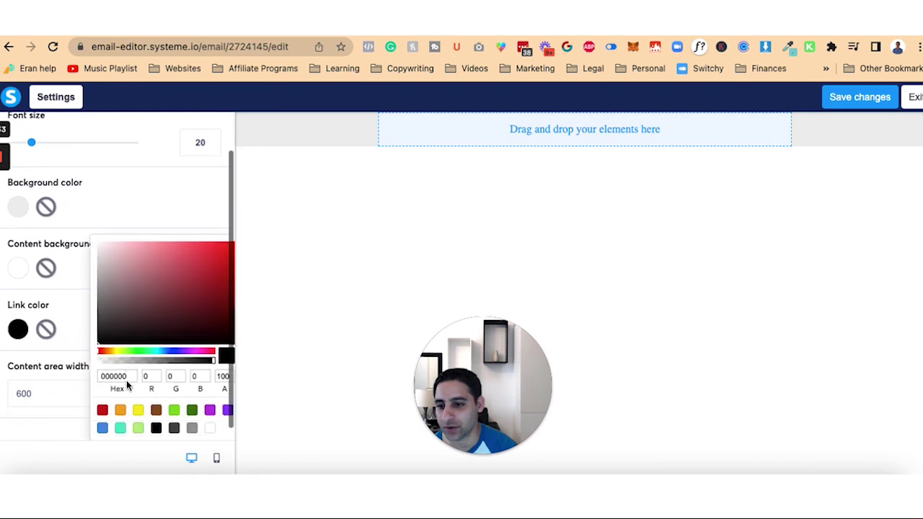
click(119, 410)
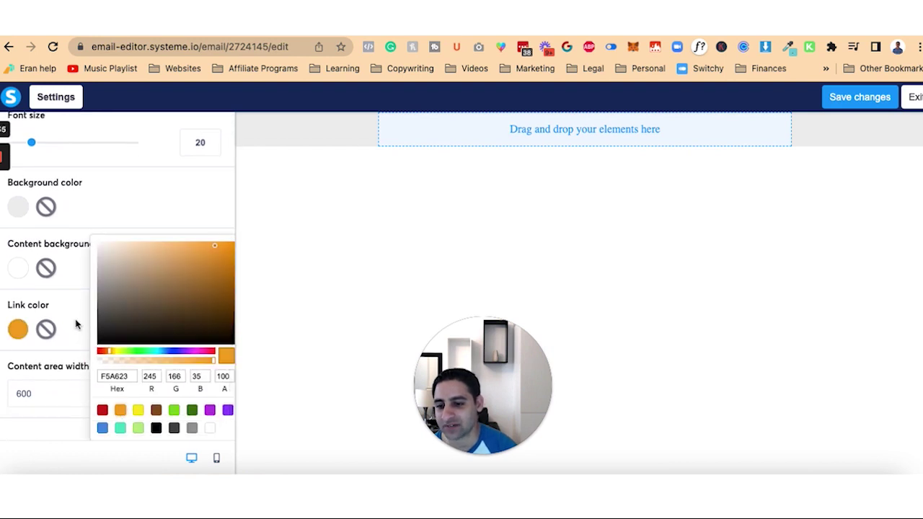
click(77, 325)
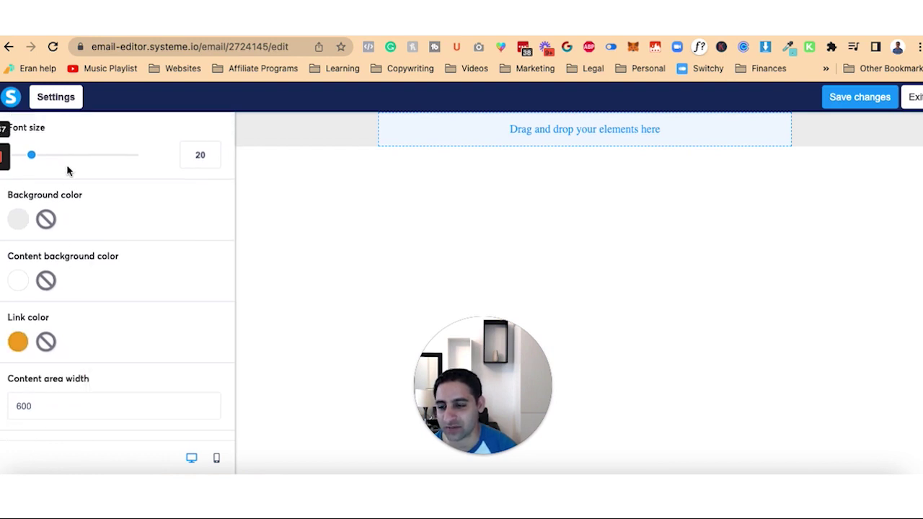
- Make the email background white and drop a Text block onto the empty canvas
click(22, 223)
click(209, 319)
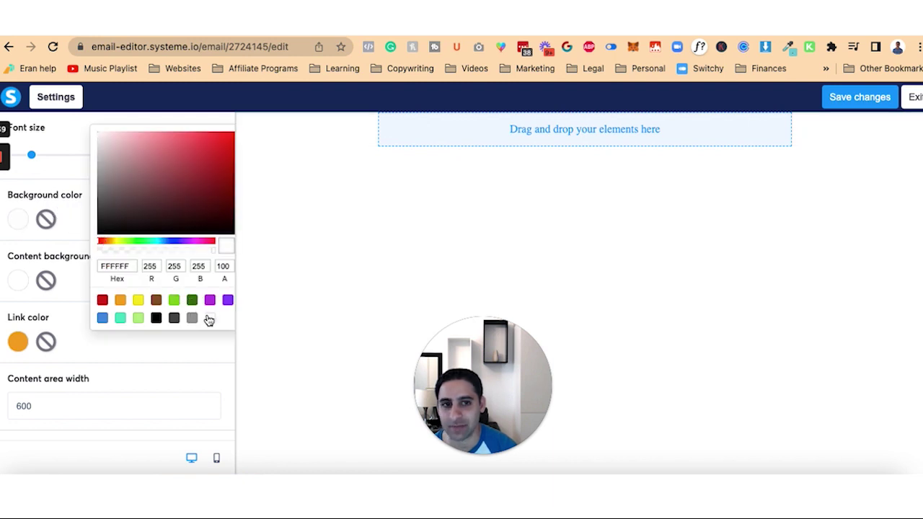
click(85, 228)
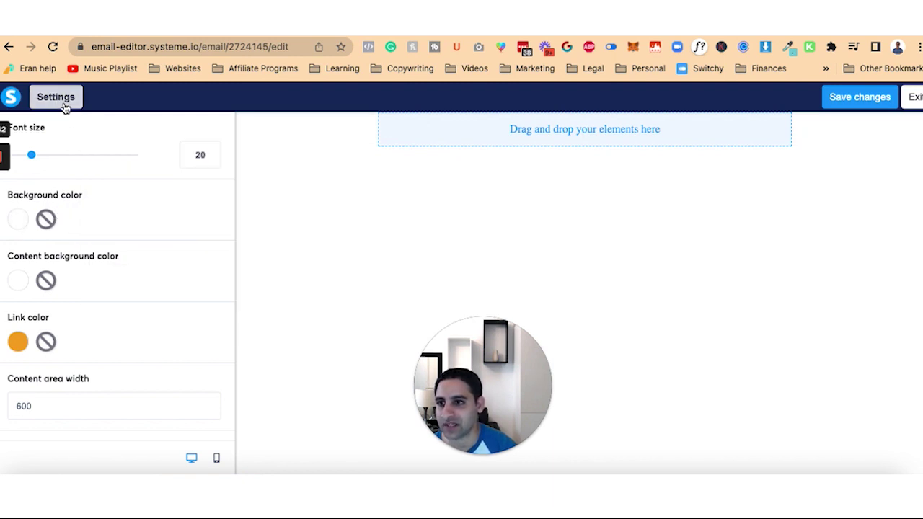
click(64, 101)
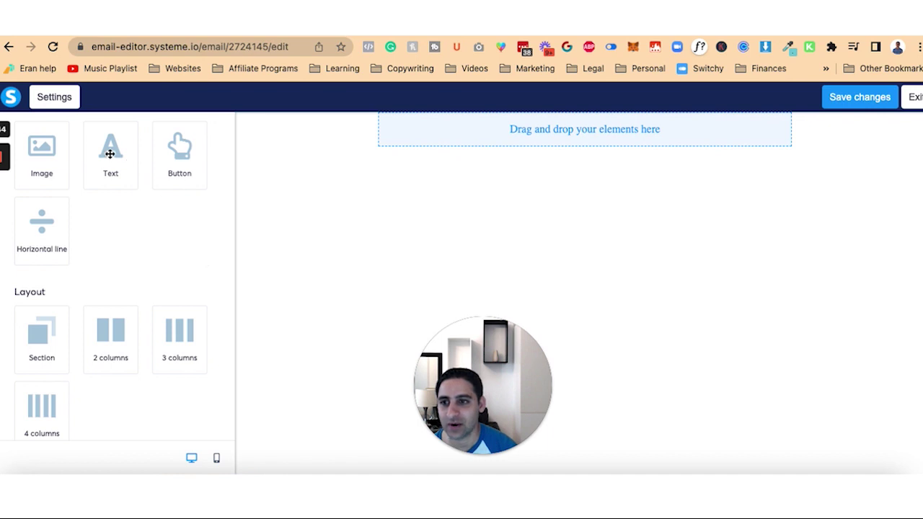
drag(109, 154, 542, 133)
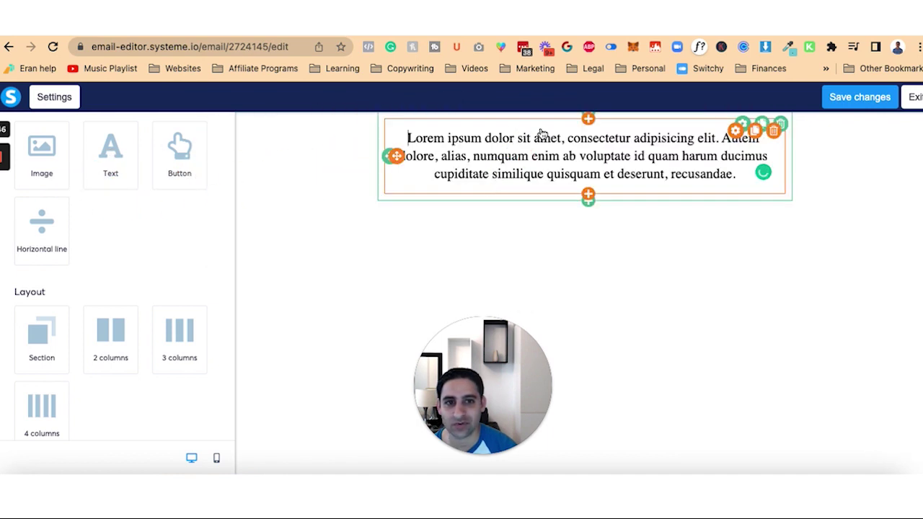
- Left-align the new text block and set its font to Georgia
click(448, 142)
key(super+a)
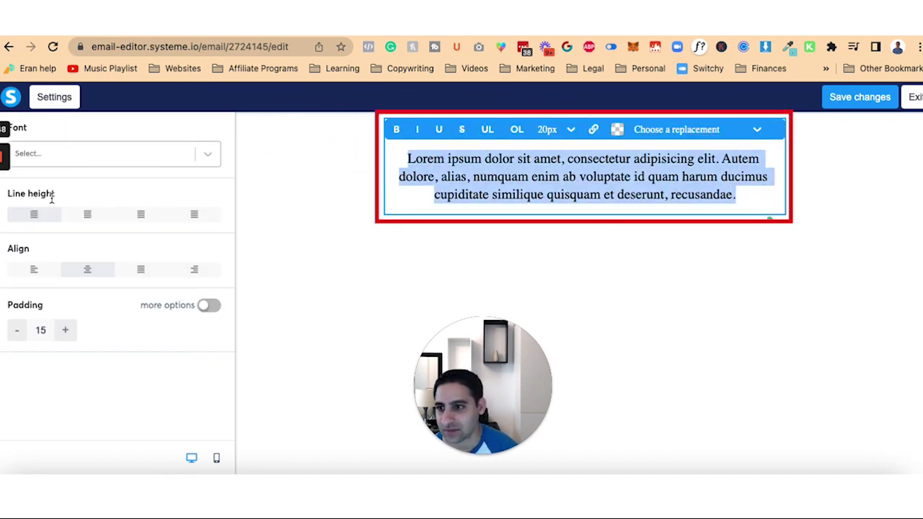
click(34, 269)
click(112, 158)
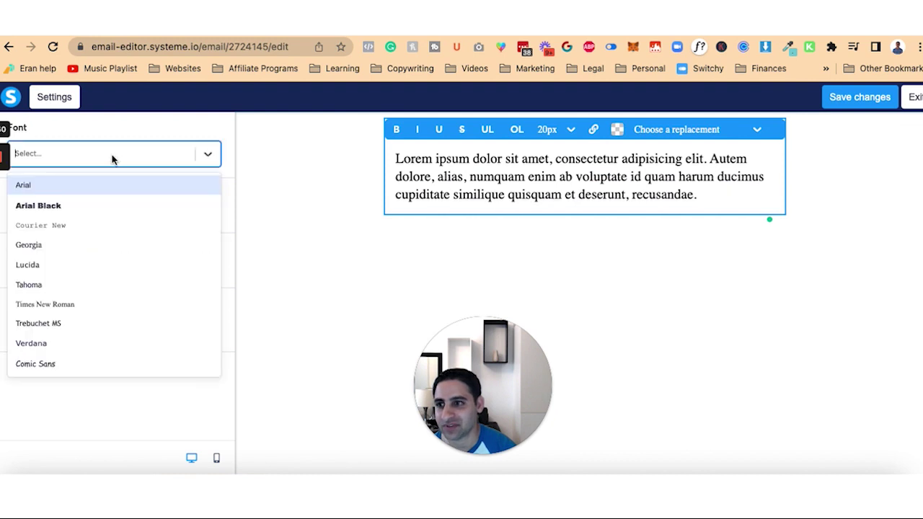
click(80, 245)
click(64, 156)
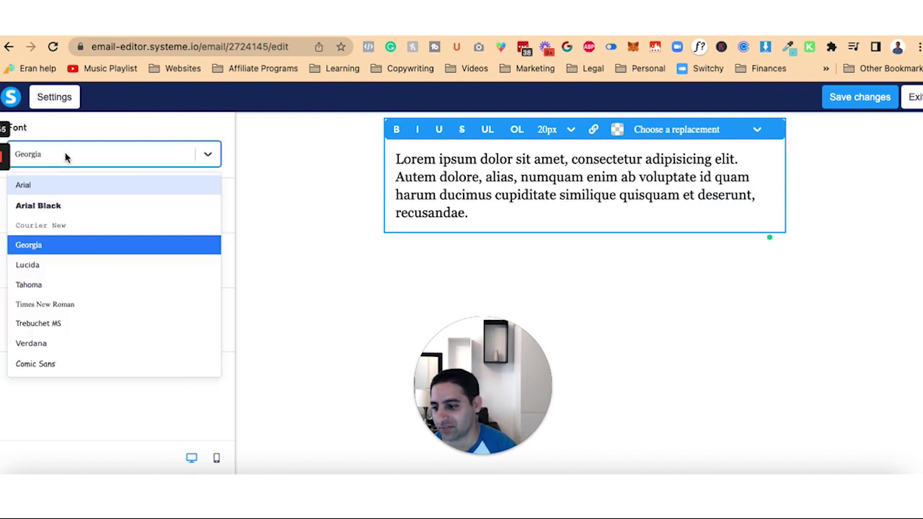
click(537, 202)
- Replace the placeholder text with 'Hey {first_name}' followed by a new line
key(ctrl+a)
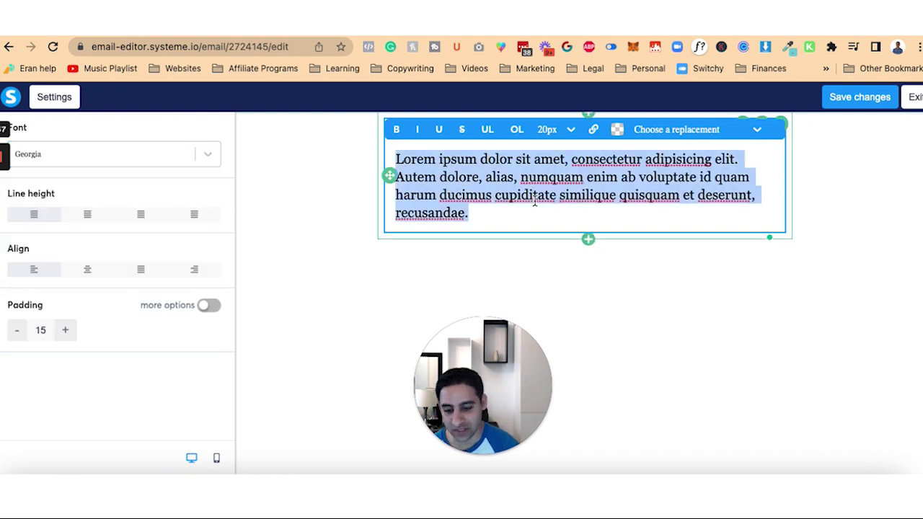
text(Hey)
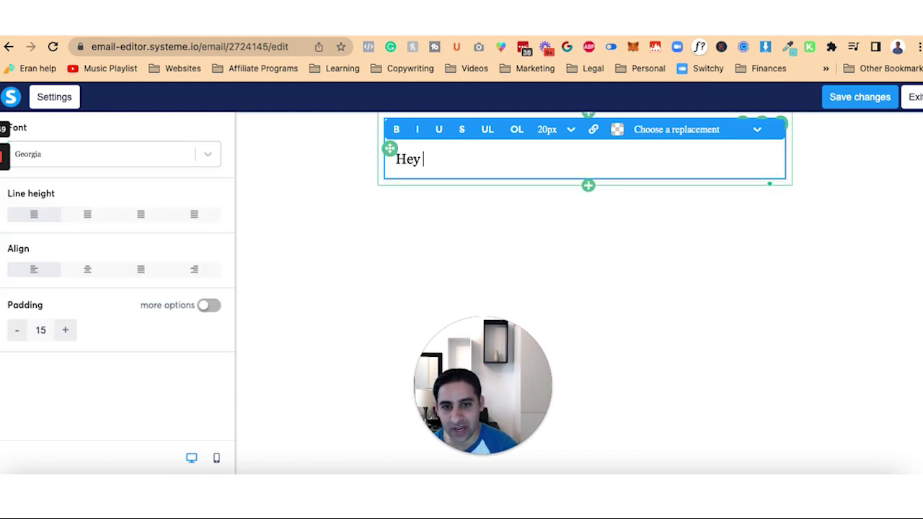
click(756, 129)
click(656, 173)
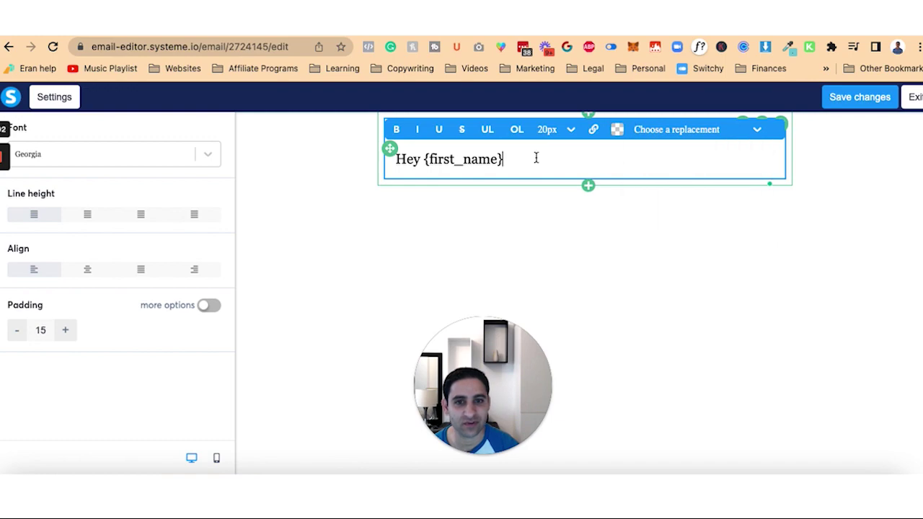
key(Return)
key(Return)
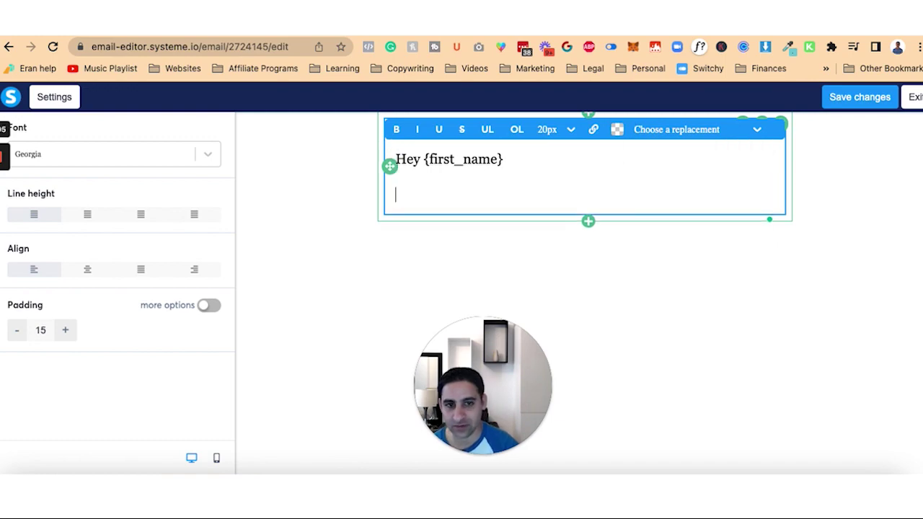
- Paste the Facebook post text and delete its duplicate 'Hey everyone,' greeting
key(ctrl+v)
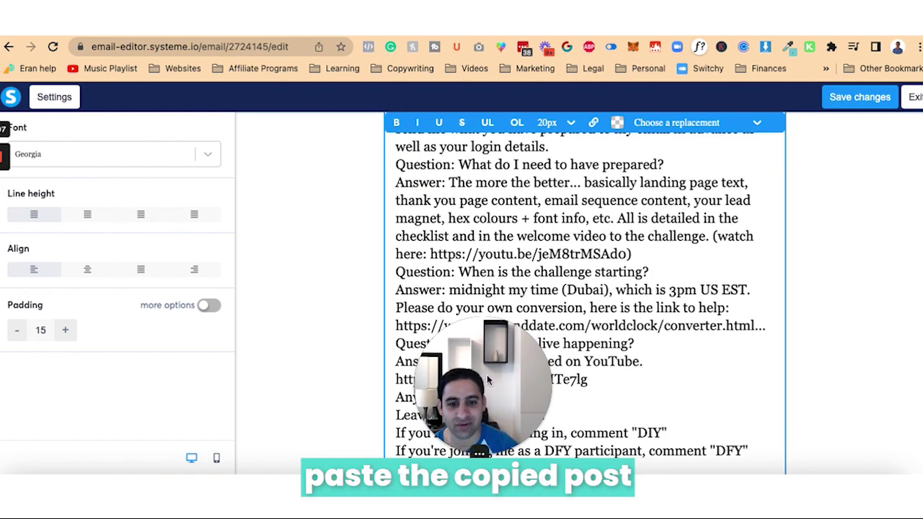
scroll(512, 268, up, 10)
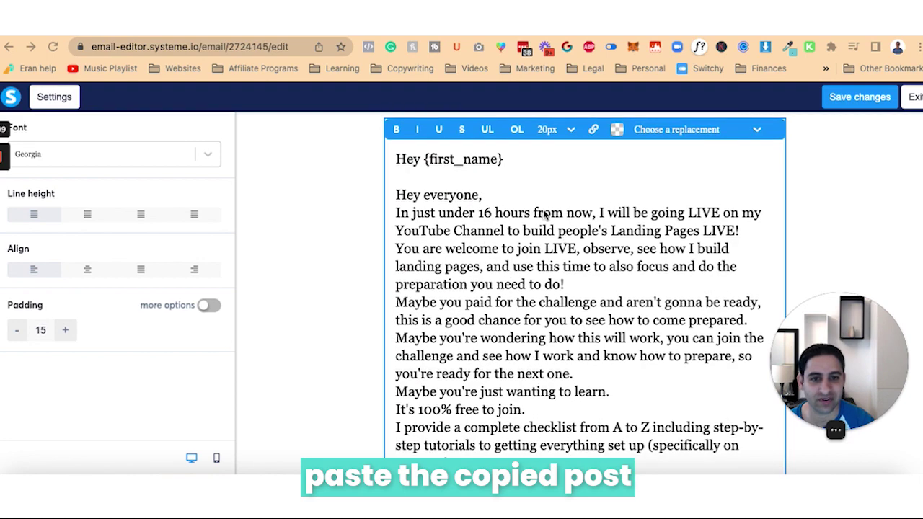
drag(534, 196, 395, 195)
key(BackSpace)
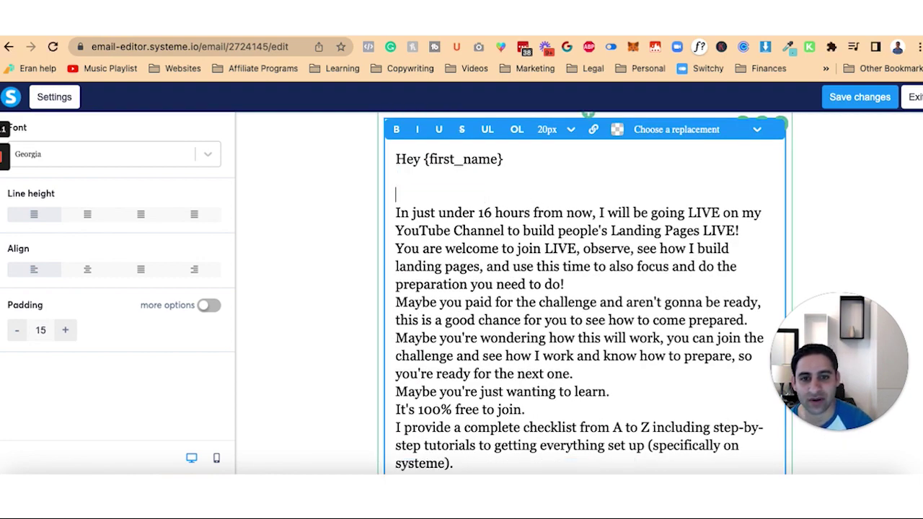
key(Delete)
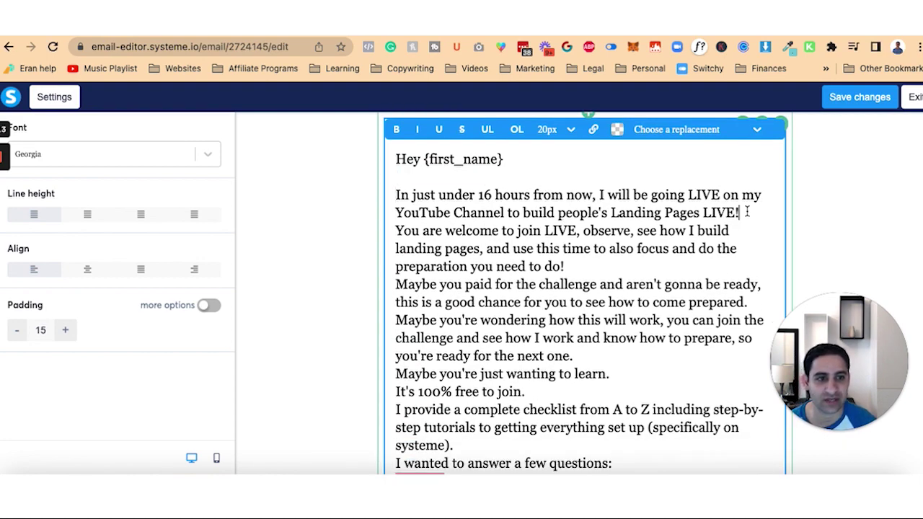
- Add blank lines after the opening LIVE sentence, 'need to do!' and 'come prepared.'
click(747, 211)
key(Return)
click(653, 284)
key(Return)
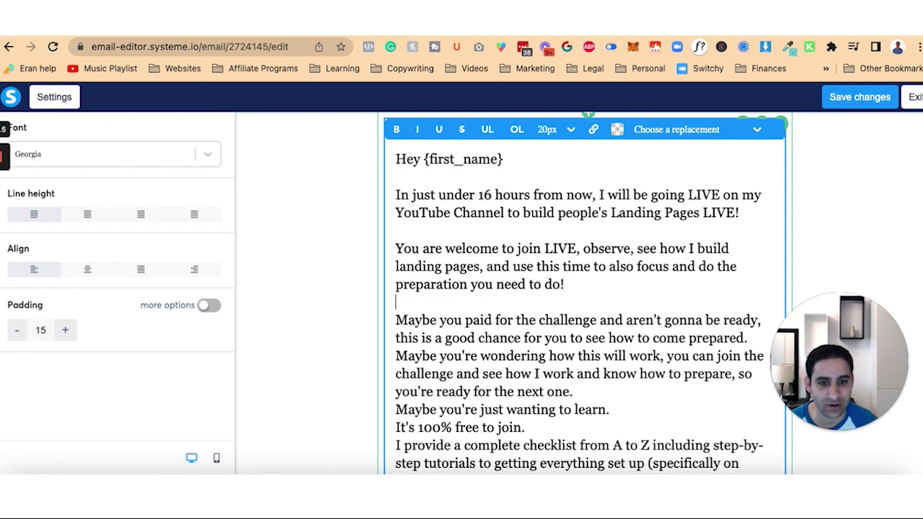
scroll(687, 289, down, 2)
click(756, 235)
key(Return)
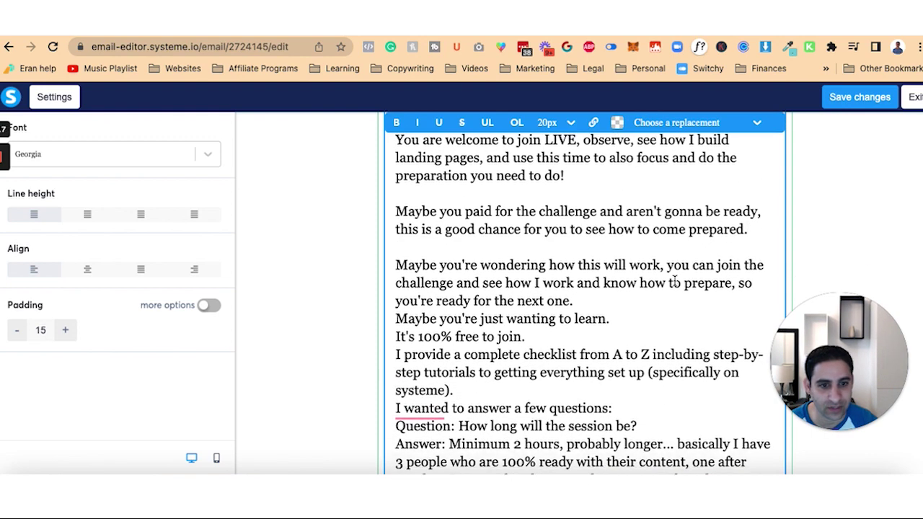
- Add blank lines after 'next one.' and the following paragraphs through 'questions:'
click(634, 311)
key(Return)
click(635, 344)
key(Return)
key(Down)
key(End)
key(Return)
key(Down)
key(Down)
key(Down)
key(End)
key(Return)
key(Down)
key(End)
key(Return)
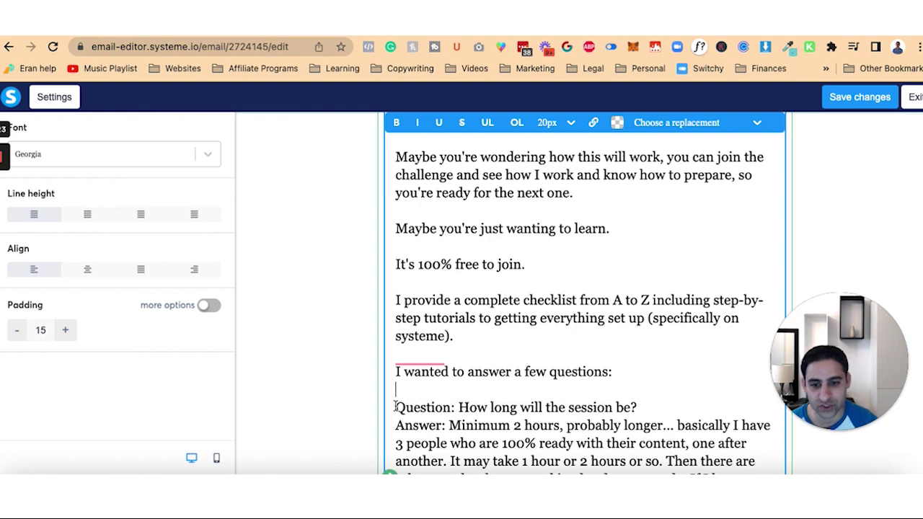
- Put a ✅ before the first question and make that line bold
key(ctrl+super+space)
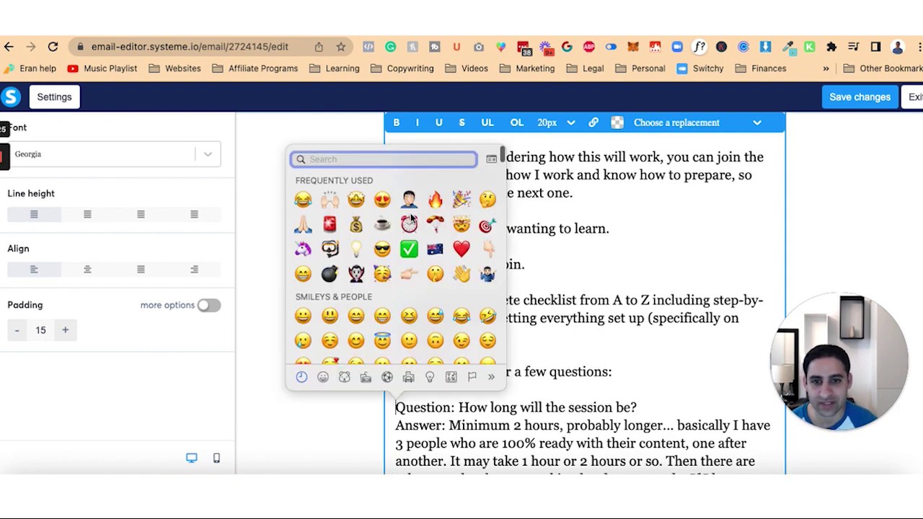
click(409, 249)
key(End)
key(Return)
key(shift+Up)
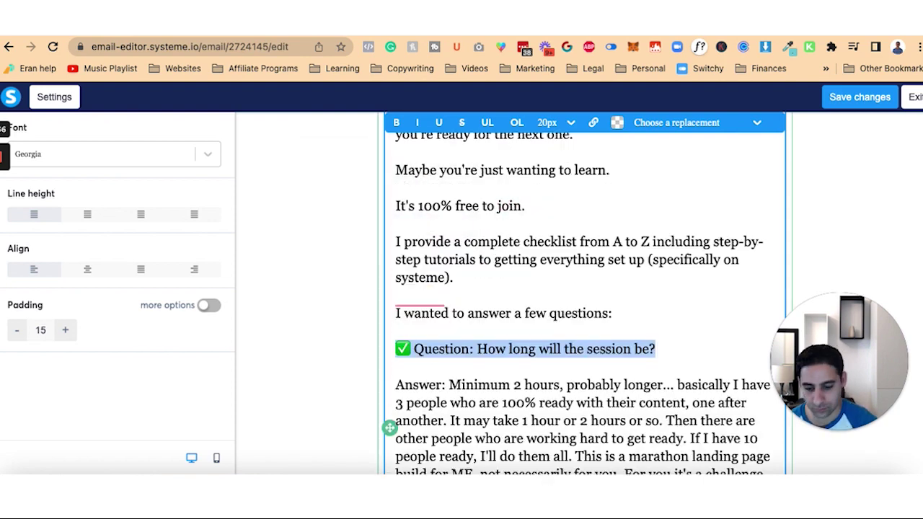
key(ctrl+b)
click(606, 337)
- Split the first answer into paragraphs at 'Then there are', 'It may take', 'This is a marathon' and 'Not 10'
scroll(556, 332, down, 2)
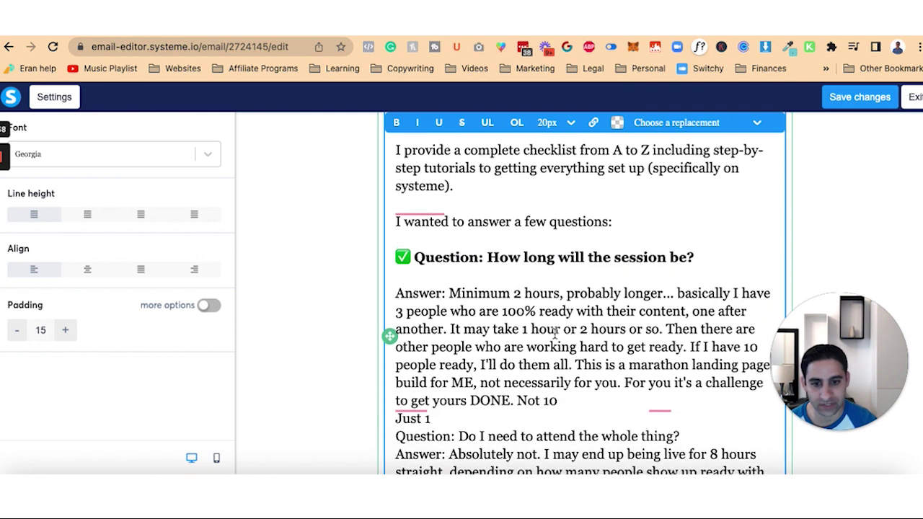
click(664, 329)
key(Return)
key(Return)
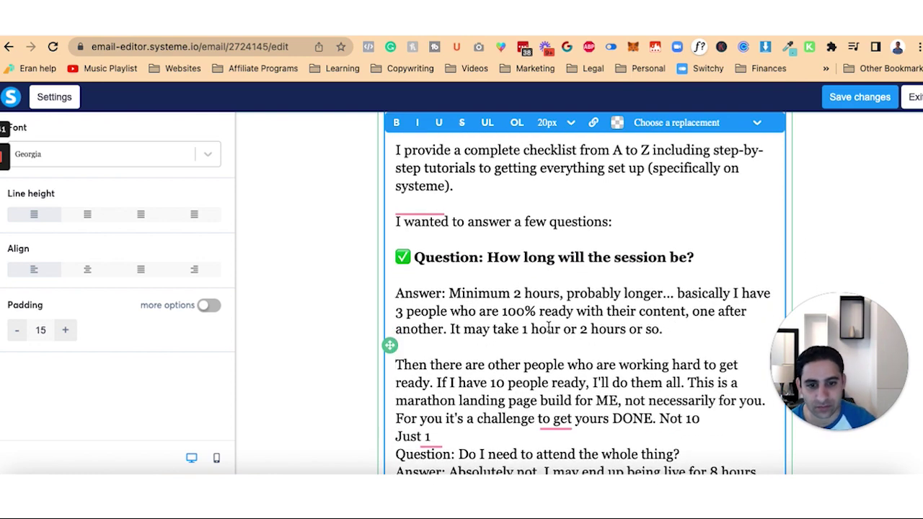
click(450, 329)
key(Return)
key(Return)
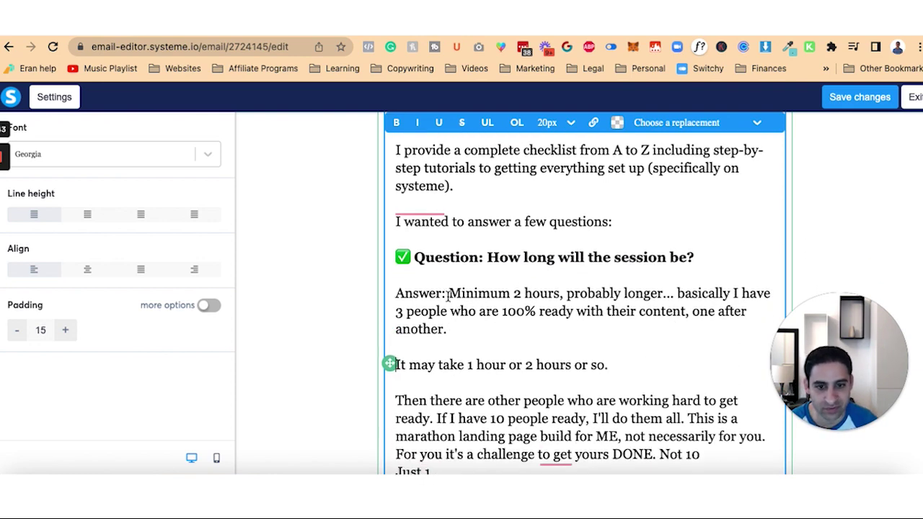
scroll(616, 297, down, 3)
click(687, 196)
key(Return)
key(Return)
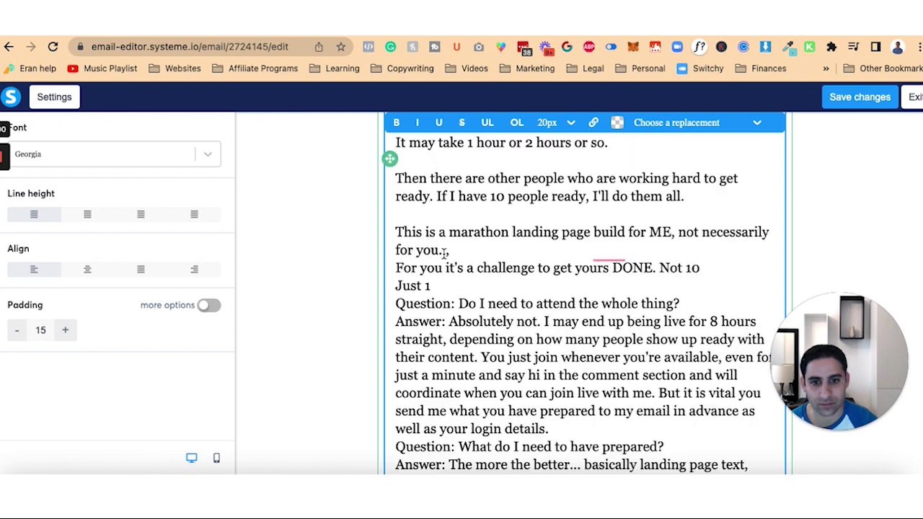
click(658, 268)
key(Return)
key(Down)
key(Down)
key(Return)
- Put a ✅ before the second question and make it bold
text(✅)
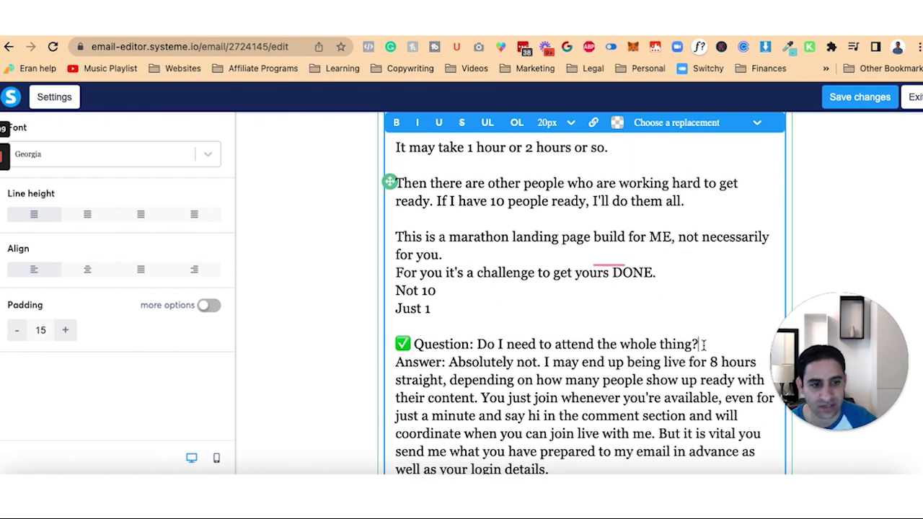
key(Return)
drag(414, 344, 698, 345)
key(ctrl+b)
- Split the second answer into paragraphs at 'I may end up', 'You just join' and 'But it is vital'
scroll(684, 347, down, 1)
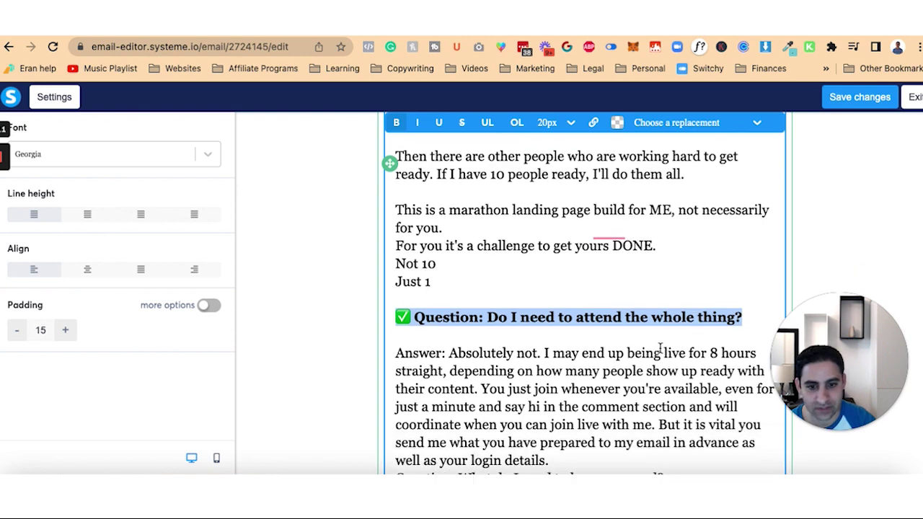
click(547, 353)
key(Return)
key(Return)
click(714, 297)
key(Return)
key(Return)
click(553, 374)
- Put a ✅ before the third question and make it bold
key(Return)
key(Return)
scroll(613, 361, down, 3)
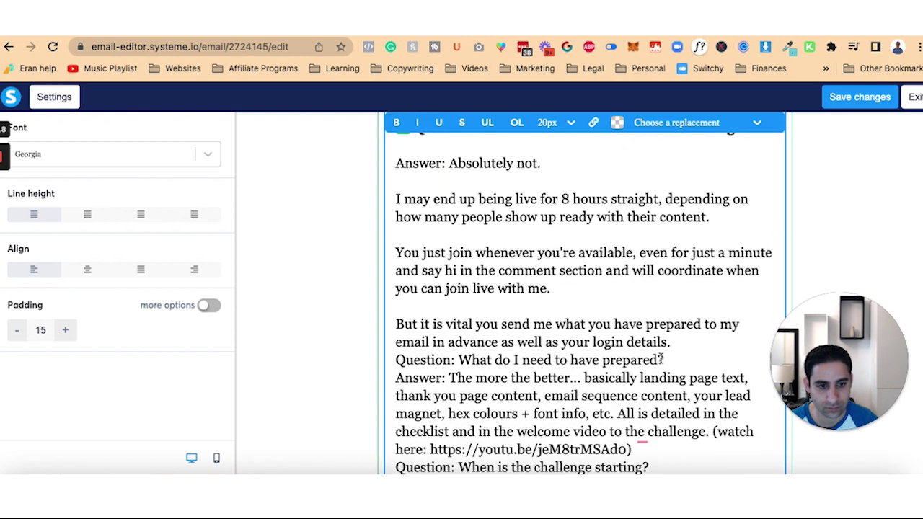
click(672, 346)
key(Return)
text(✅)
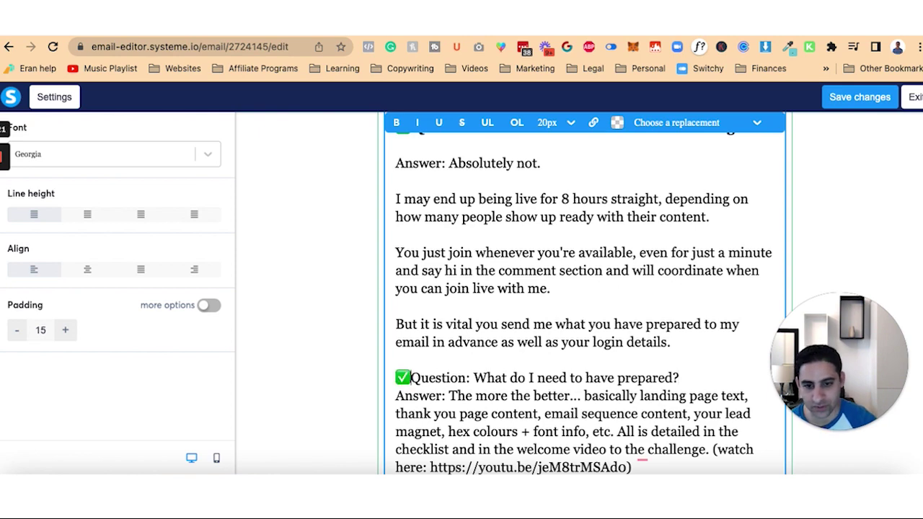
key(shift+End)
key(ctrl+b)
click(395, 395)
- Give 'All is detailed…' and the '(watch here:' line their own spaced paragraphs
key(Return)
click(622, 348)
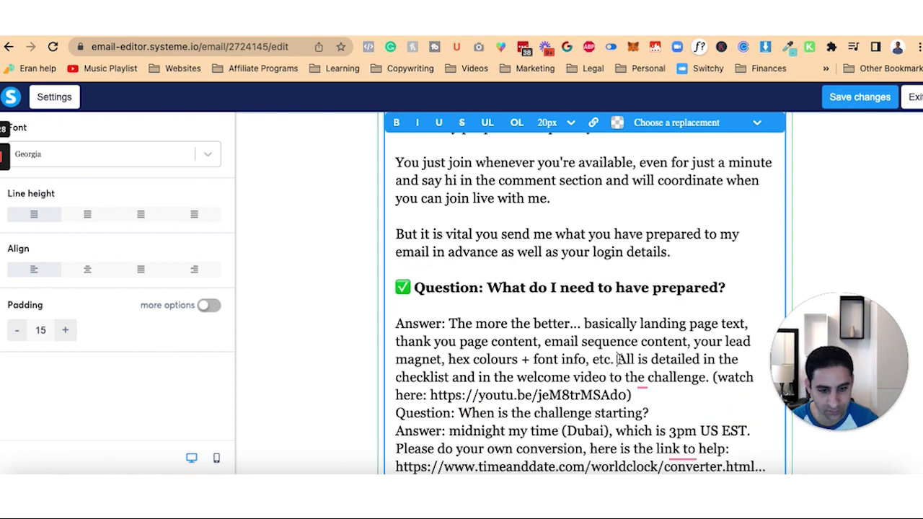
key(Return)
key(Return)
click(469, 410)
key(Return)
key(Return)
scroll(658, 401, down, 3)
click(674, 376)
key(Return)
key(Return)
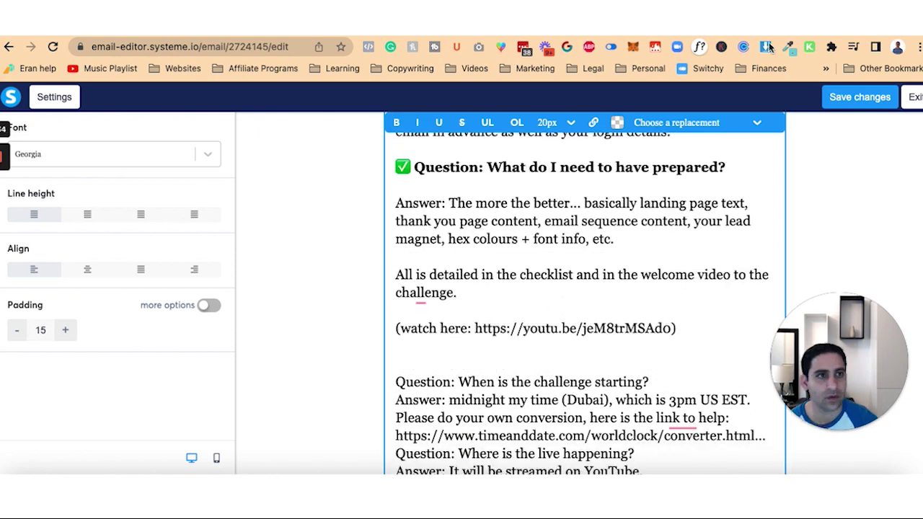
- Link the word 'checklist' to landingpagechallenge.com/checklist
key(ctrl+t)
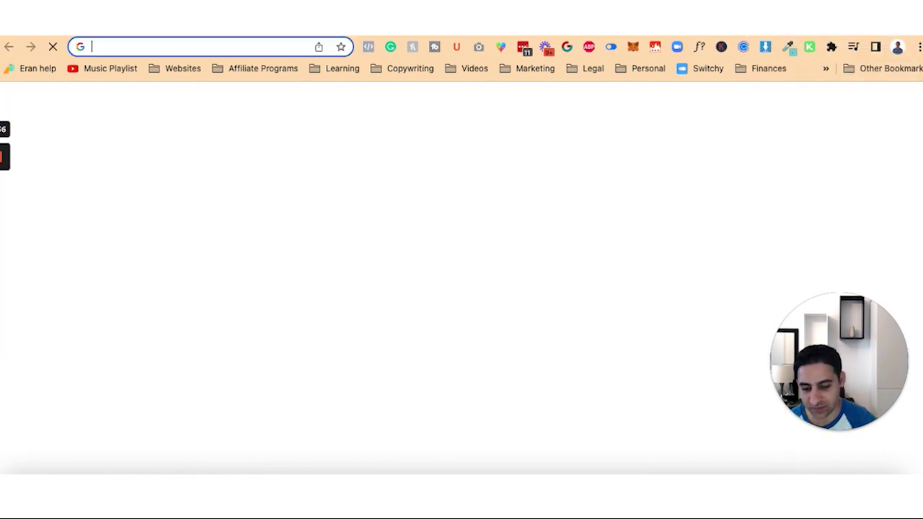
text(landingpagechallenge.com/checklist)
click(86, 7)
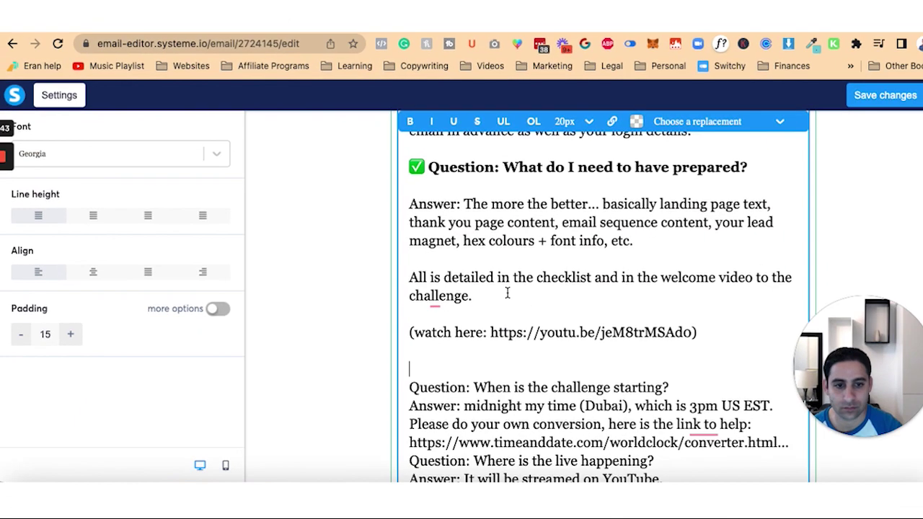
double_click(563, 277)
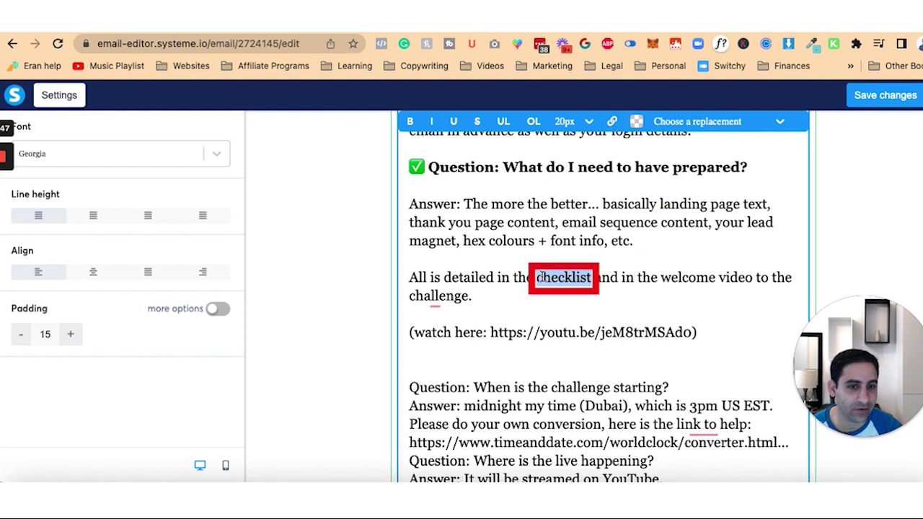
click(611, 121)
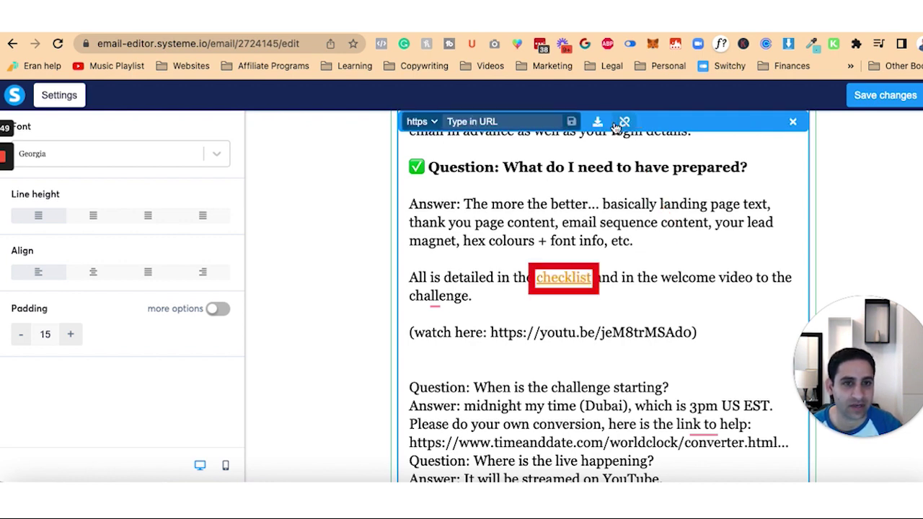
text(landingpagechallenge.com/checklist)
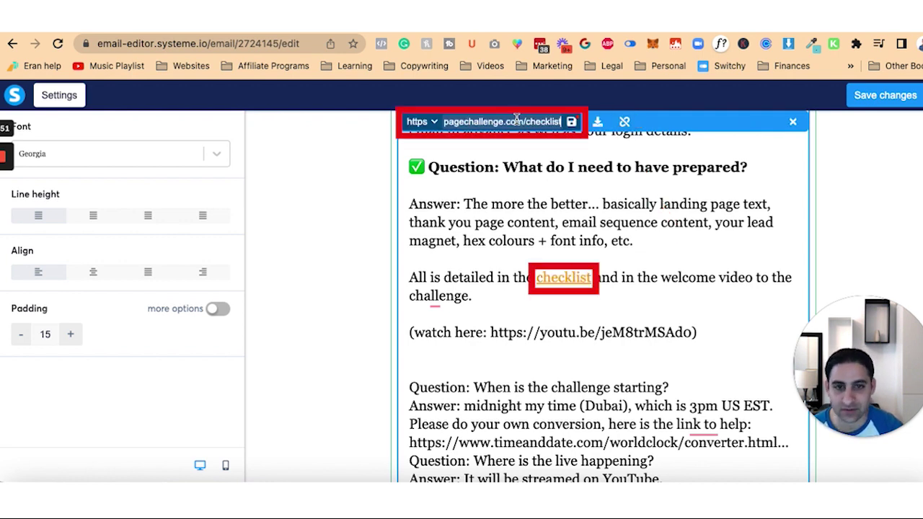
click(571, 122)
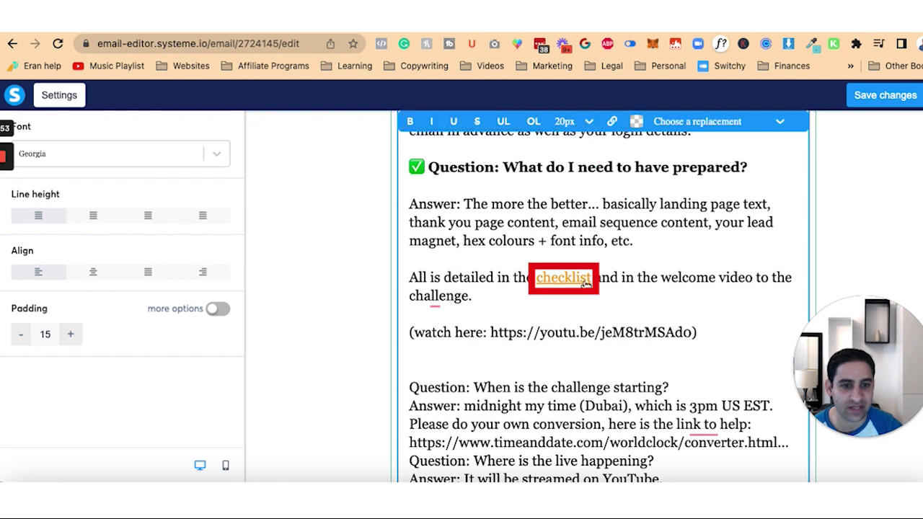
- Turn the YouTube address after '(watch here:' into a link to the video
drag(491, 332, 683, 333)
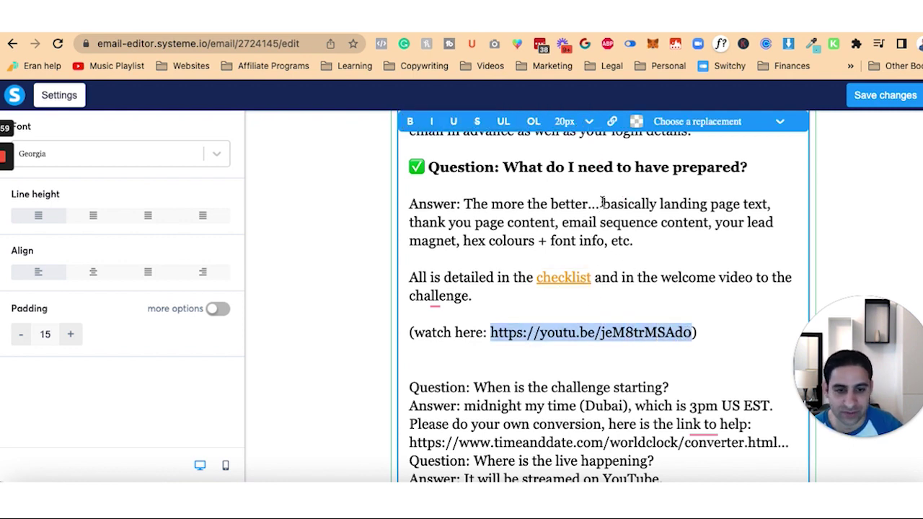
click(611, 121)
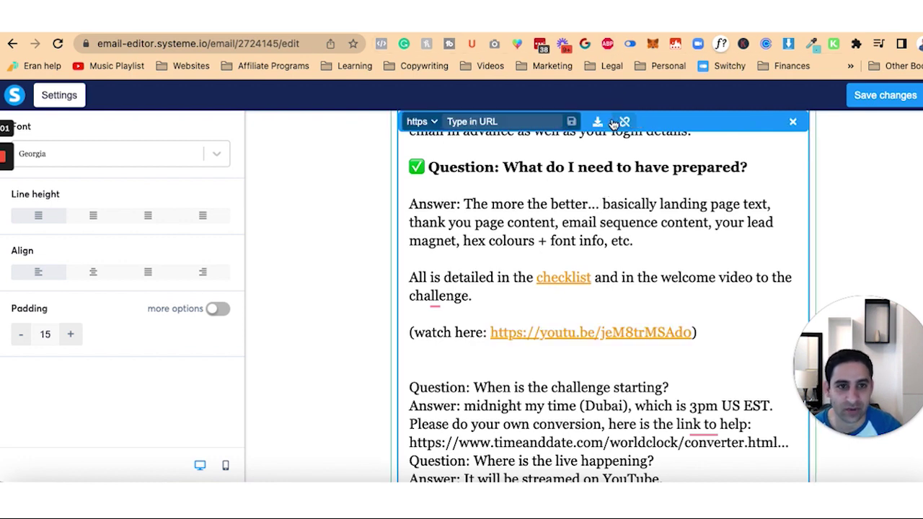
text(youtu.be/jeM8trMSAdo)
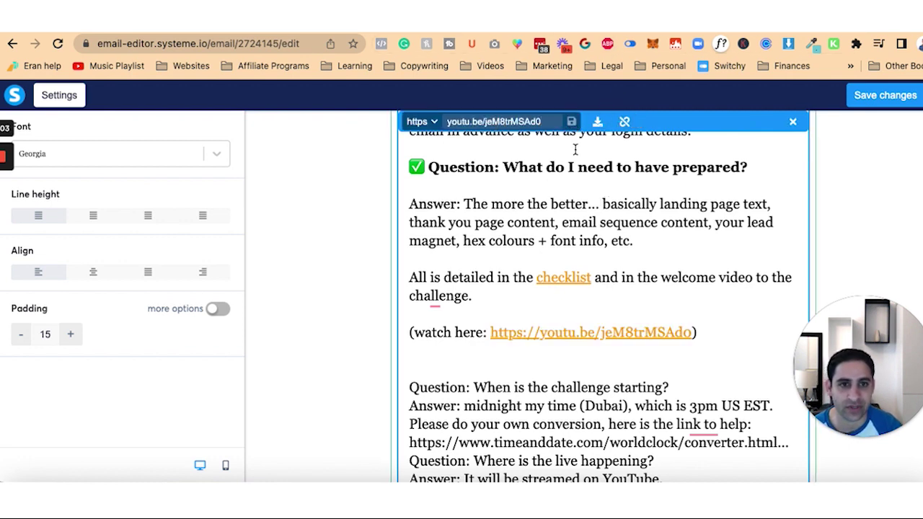
click(620, 222)
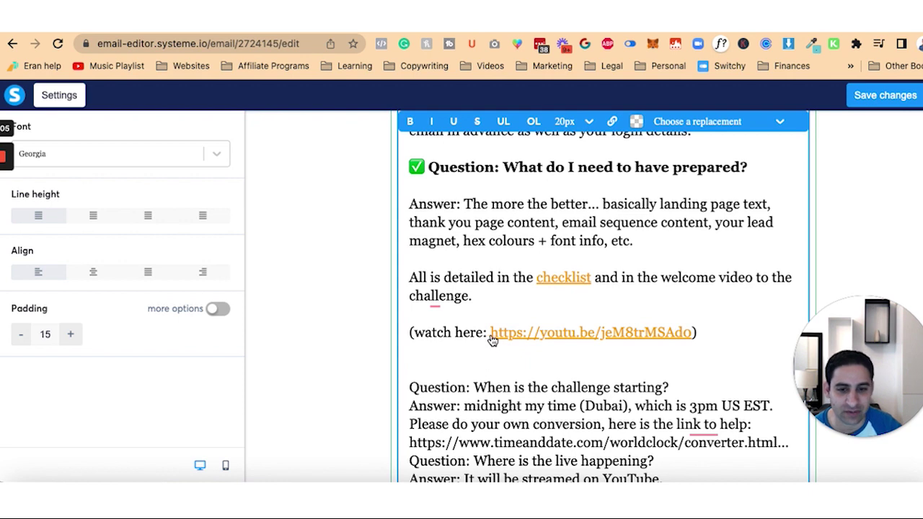
- Add a ✅ before the challenge-start question and make that question bold
click(424, 167)
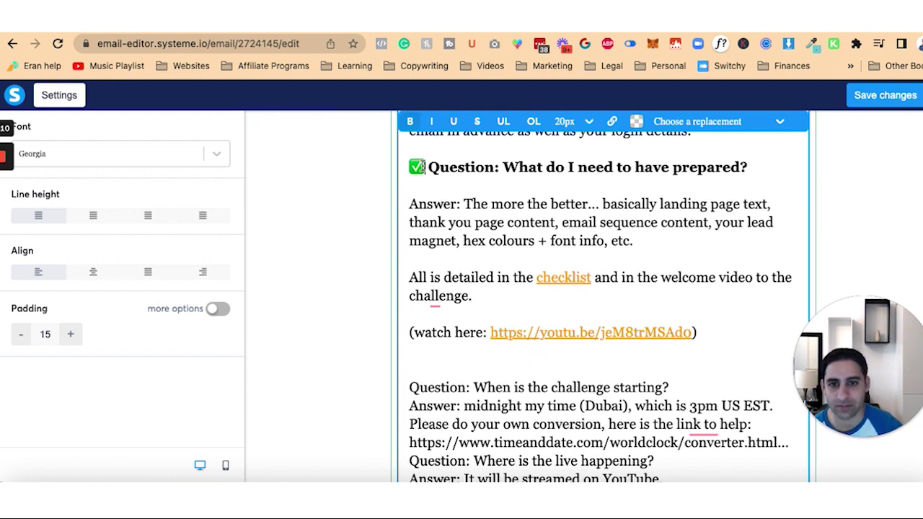
click(410, 388)
text(✅)
key(Return)
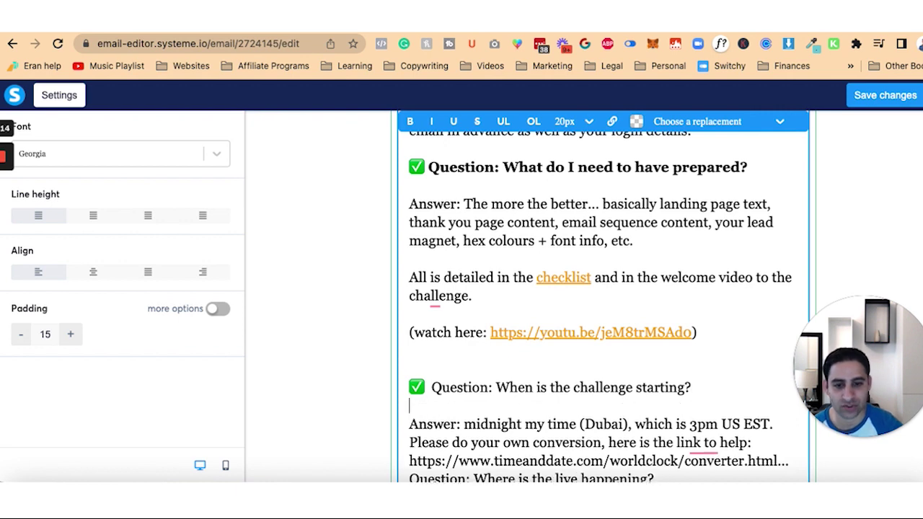
key(Up)
key(shift+End)
key(ctrl+b)
scroll(756, 333, down, 3)
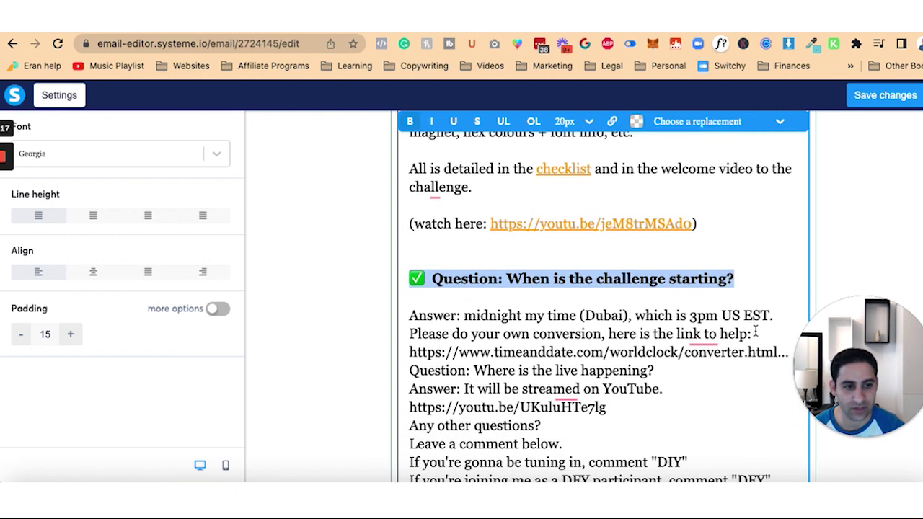
click(756, 333)
- Add a ✅ before the live-location question, bold it, and space it from its answer
key(Return)
key(shift+End)
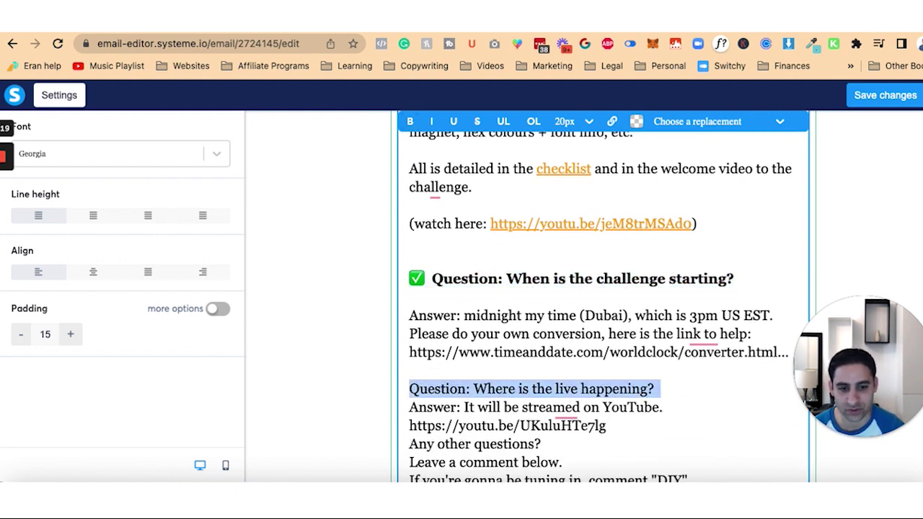
key(Left)
text(✅)
key(shift+End)
key(ctrl+b)
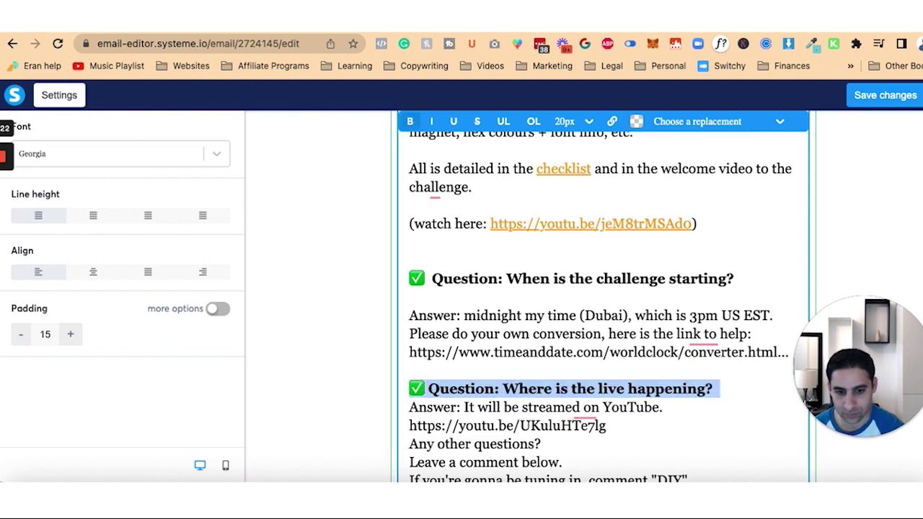
key(Left)
key(Down)
key(Return)
- Replace the comment prompt with 'Reply to this email to let me know!' and delete the DIY/DFY lines
key(Return)
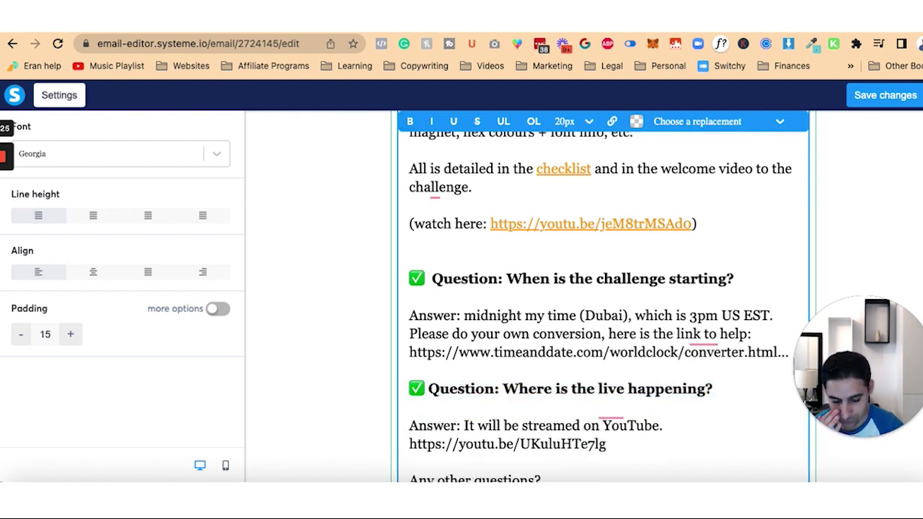
key(Down)
scroll(756, 330, down, 3)
key(Return)
key(shift+End)
text(Reply to this email to let me know)
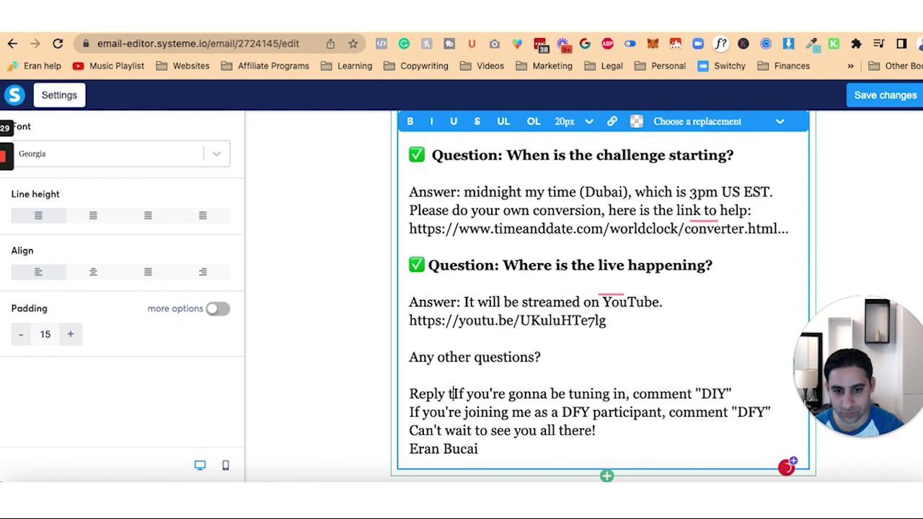
text(!)
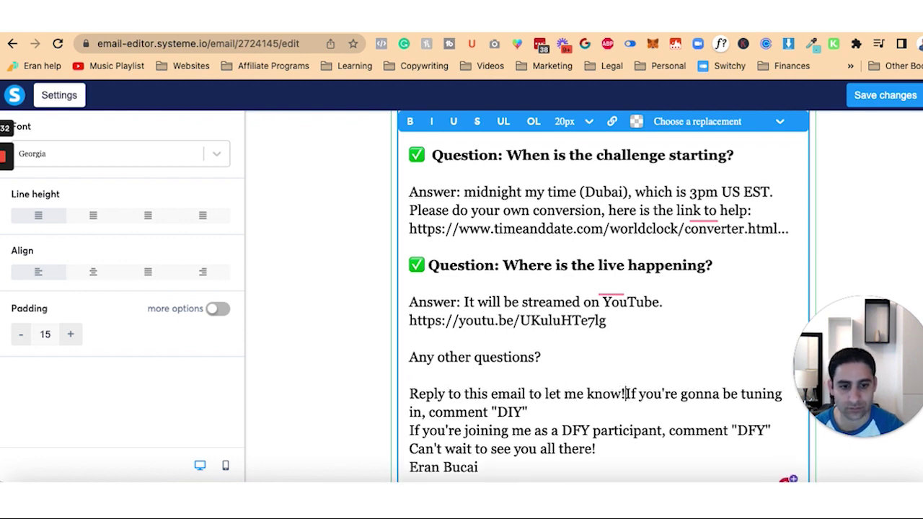
key(Return)
key(shift+Down)
key(shift+Down)
key(Delete)
key(shift+Down)
key(Delete)
key(Return)
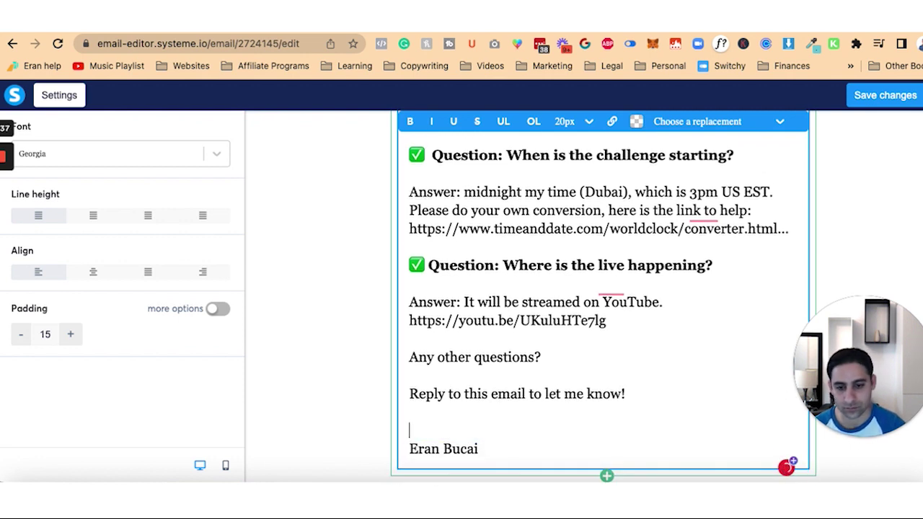
- Add paragraphs requesting landing-page content in advance, an urgency note, and a sharing request
text(Want to)
key(shift+Home)
text(If you are )
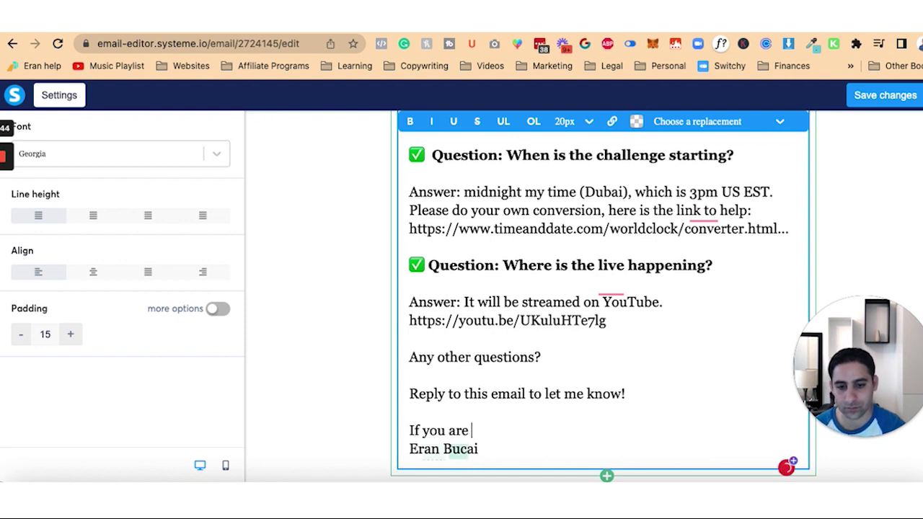
text(planning on getting m)
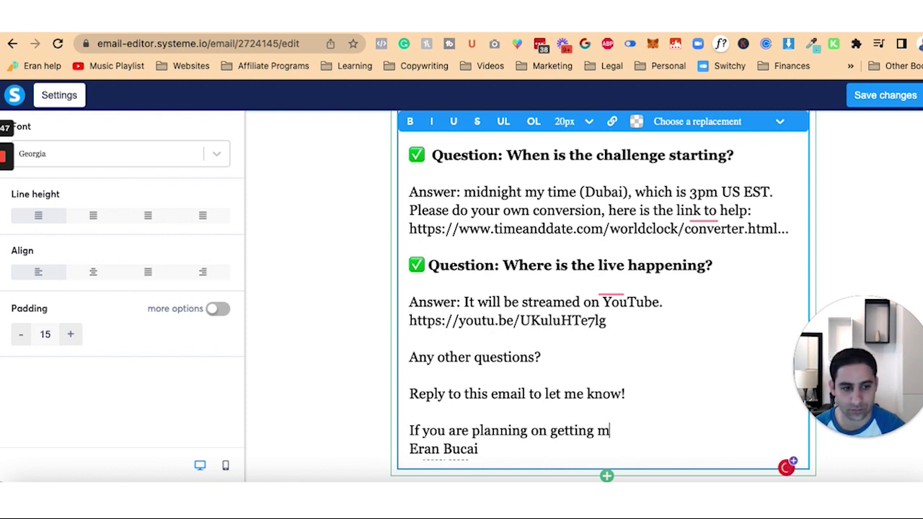
text(e to build y)
key(BackSpace)
text(e to build yo)
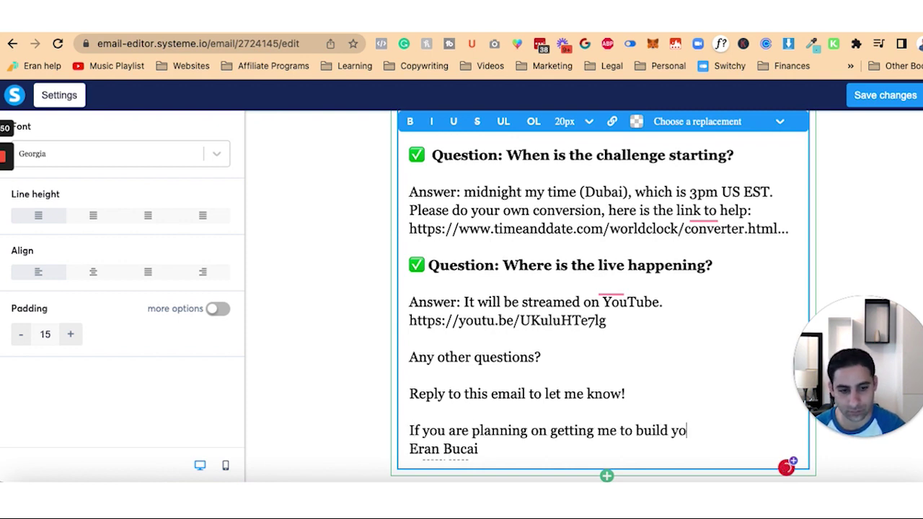
text(ur landing page, please )
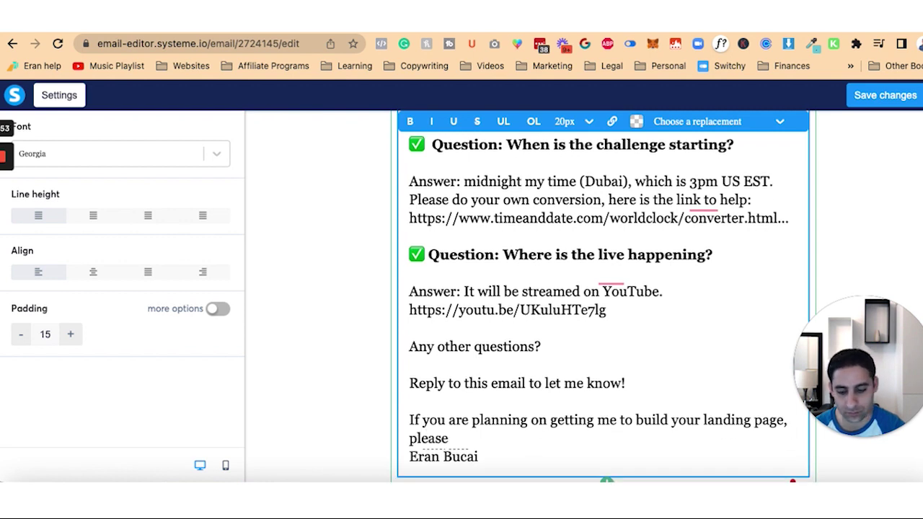
text(email me the content you have prepared in advan)
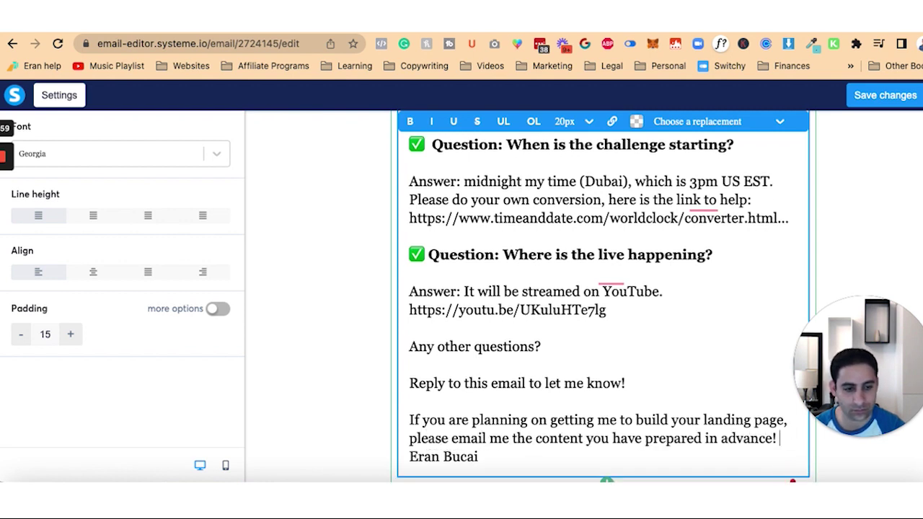
text(ce!)
key(Return)
key(Return)
text(I need it now now now so I can prepare for everything.)
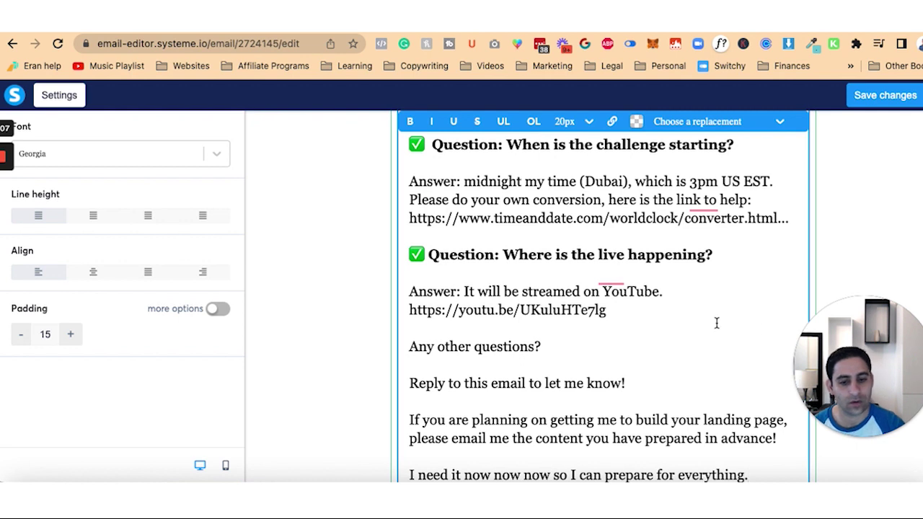
key(Return)
key(Return)
text(If you know anyone who would benefit from this (since it's 100% fr)
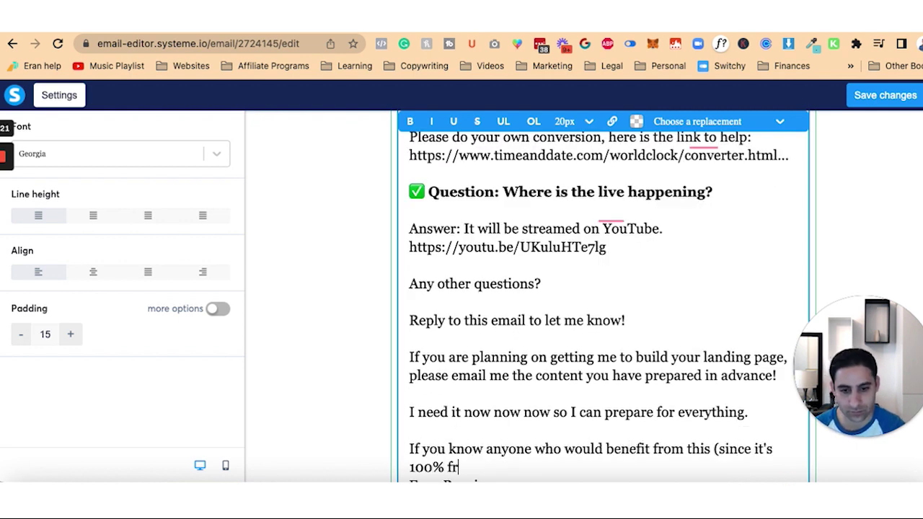
scroll(674, 275, down, 2)
- Turn the YouTube URL in the email into a hyperlink
scroll(634, 282, up, 2)
drag(607, 268, 404, 272)
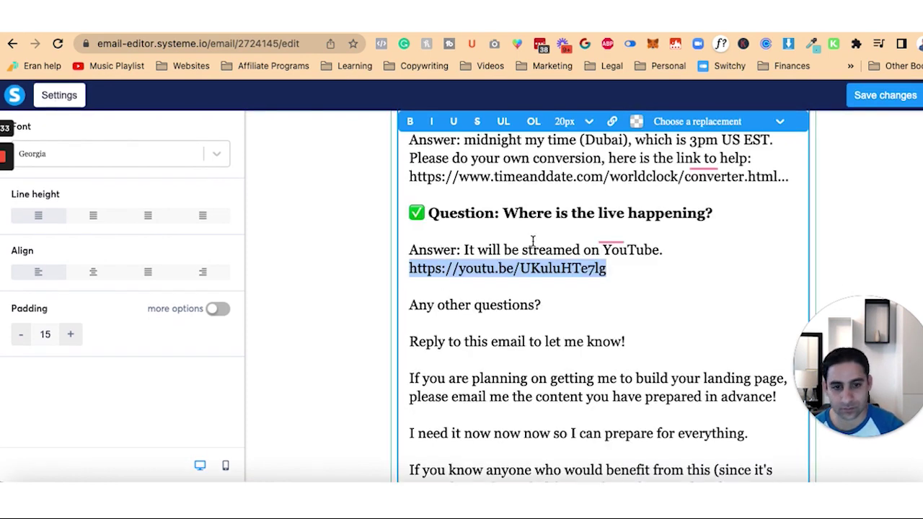
click(611, 121)
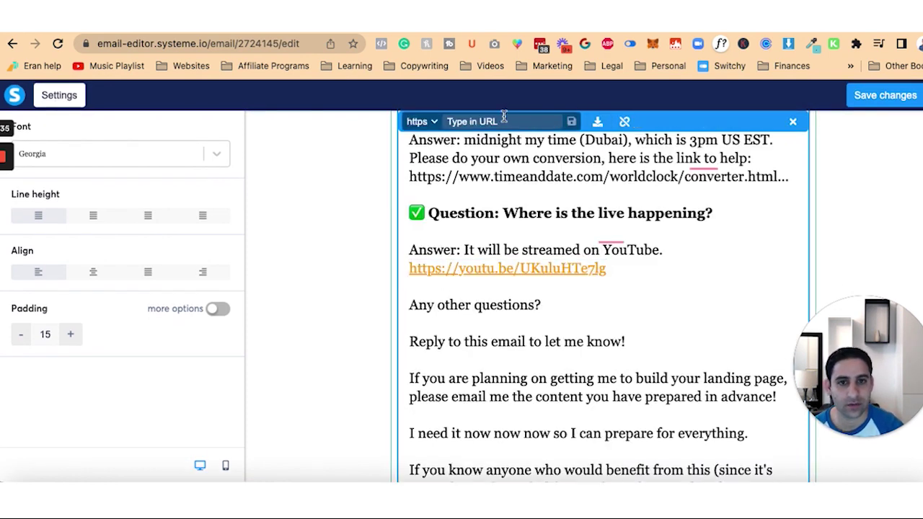
click(571, 121)
- Save the email content and exit the editor to the newsletter settings
scroll(627, 227, up, 10)
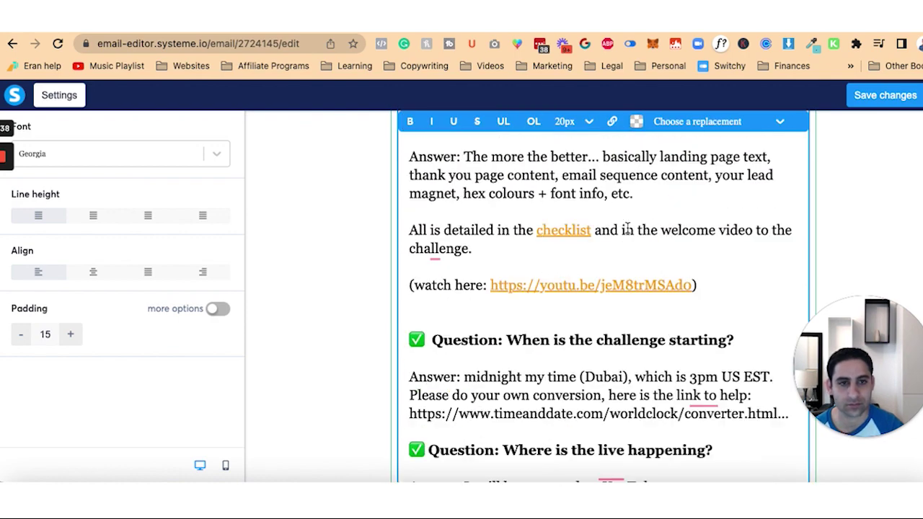
scroll(533, 216, down, 6)
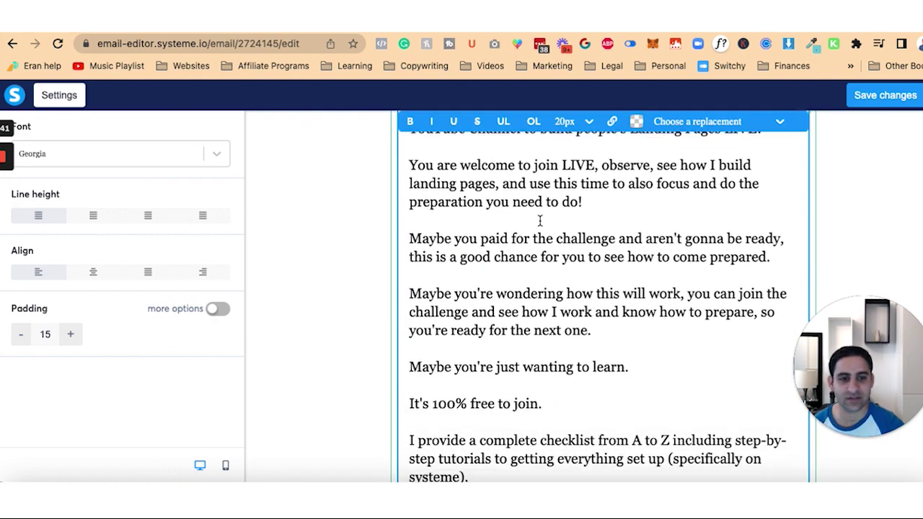
scroll(539, 221, down, 10)
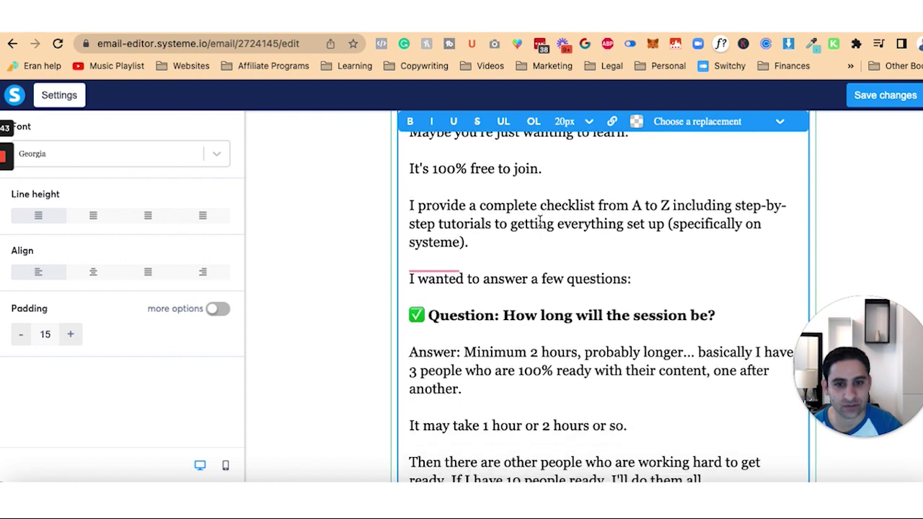
click(902, 97)
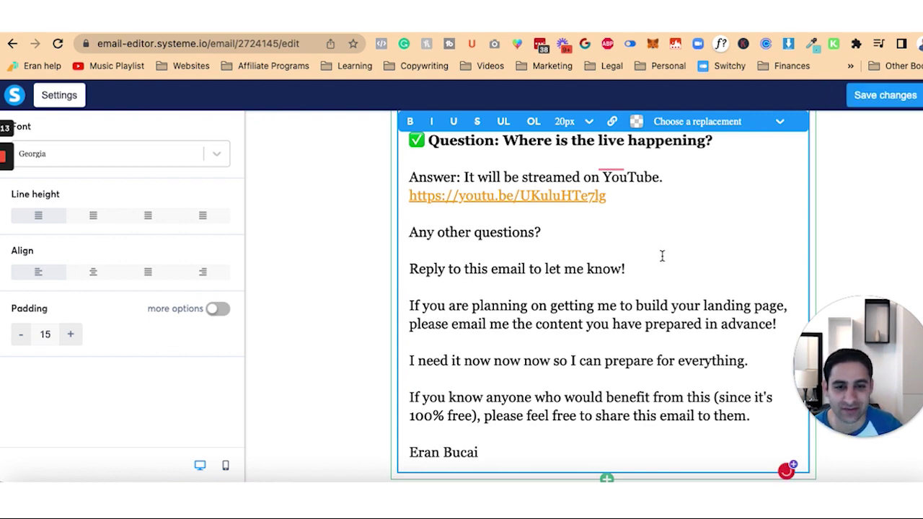
click(916, 98)
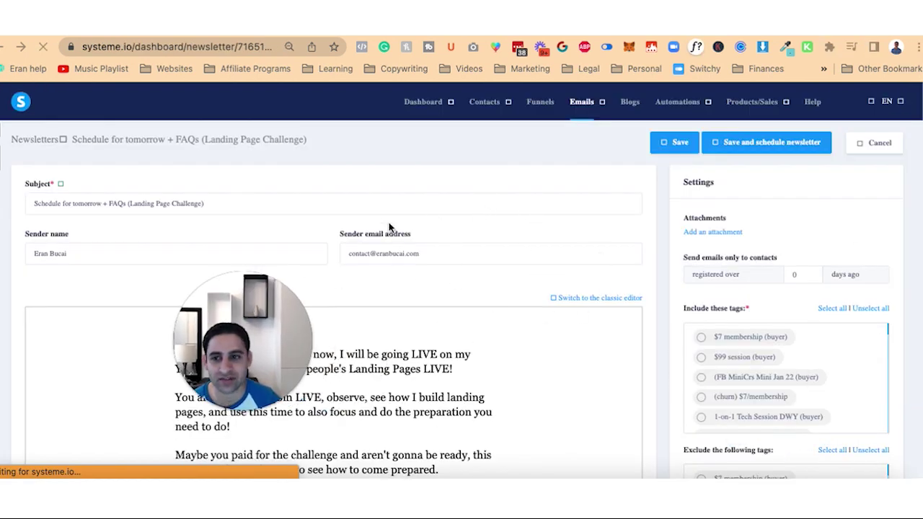
- Append a red siren emoji to the end of the newsletter subject
click(229, 203)
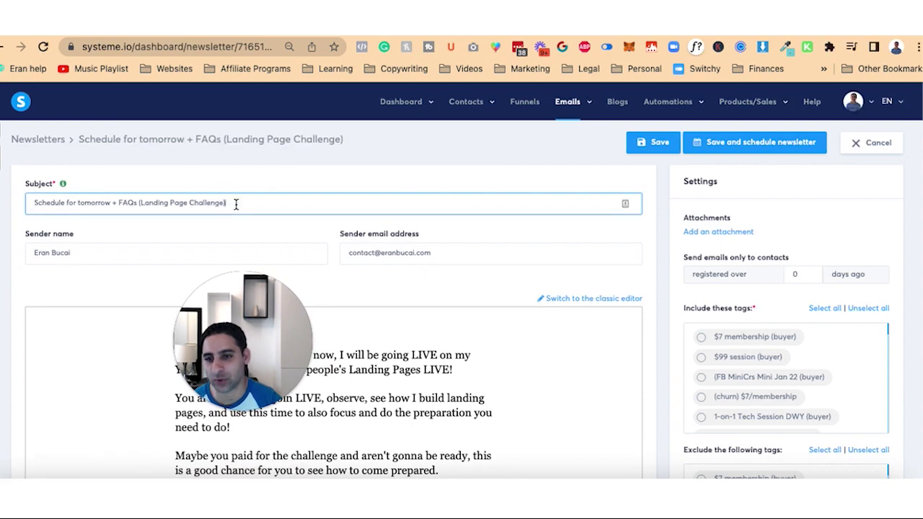
key(ctrl+super+space)
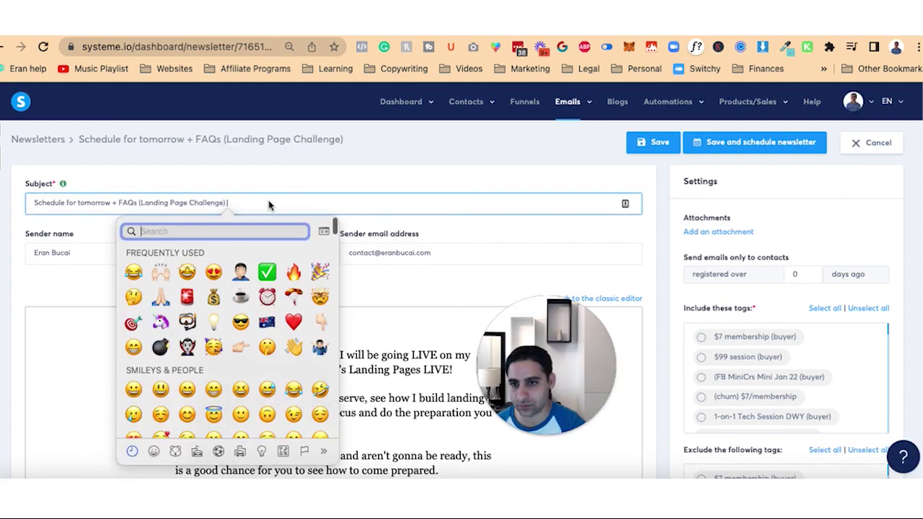
click(187, 297)
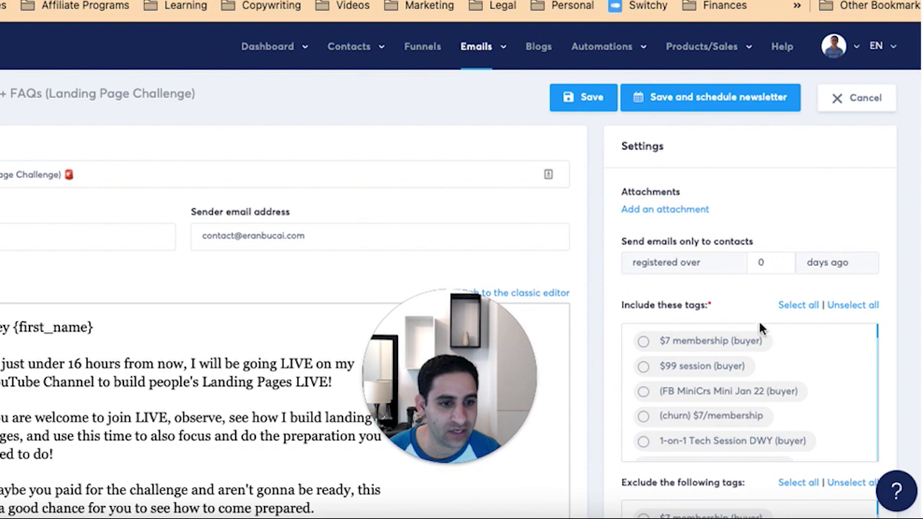
- Include all contact tags as recipients and save the newsletter settings
click(793, 305)
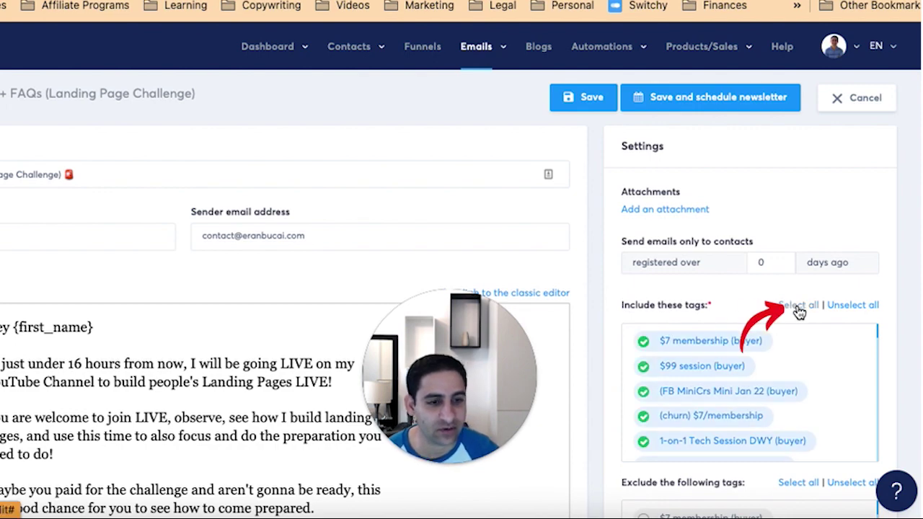
scroll(613, 305, down, 5)
scroll(613, 305, up, 2)
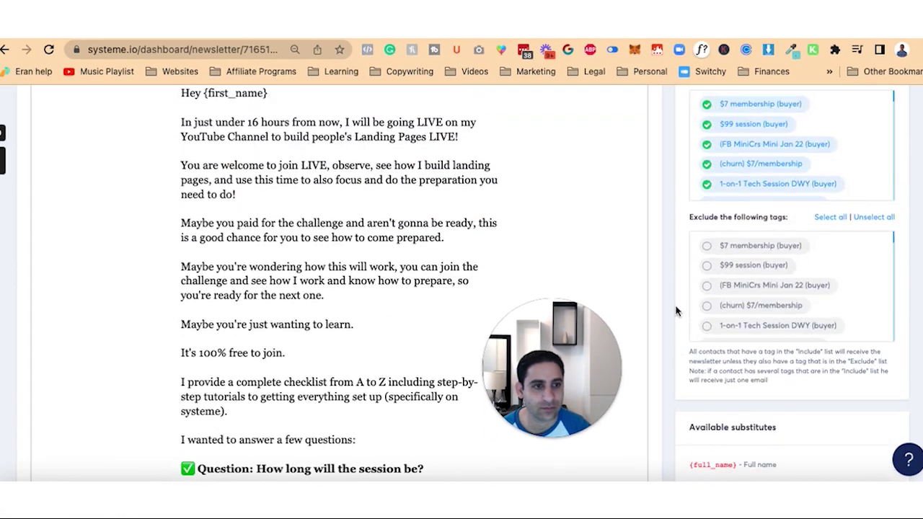
scroll(749, 294, down, 10)
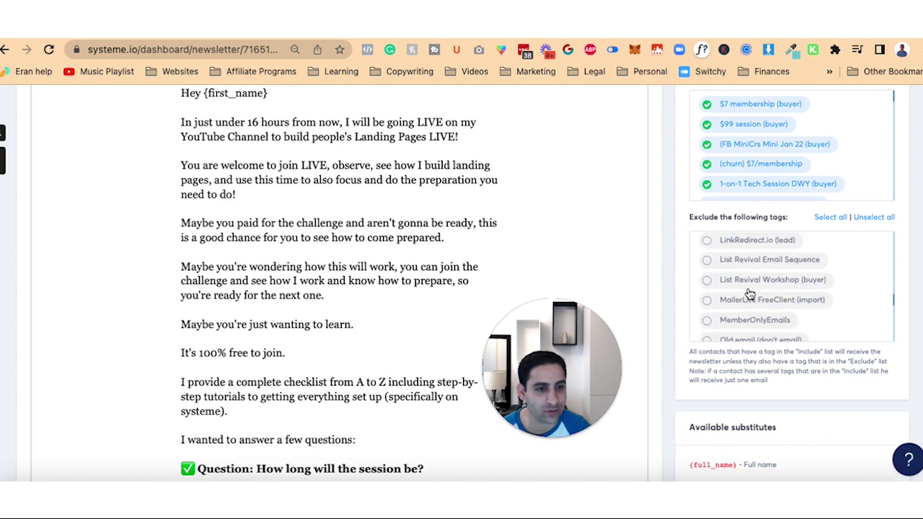
scroll(750, 294, up, 2)
scroll(749, 295, down, 1)
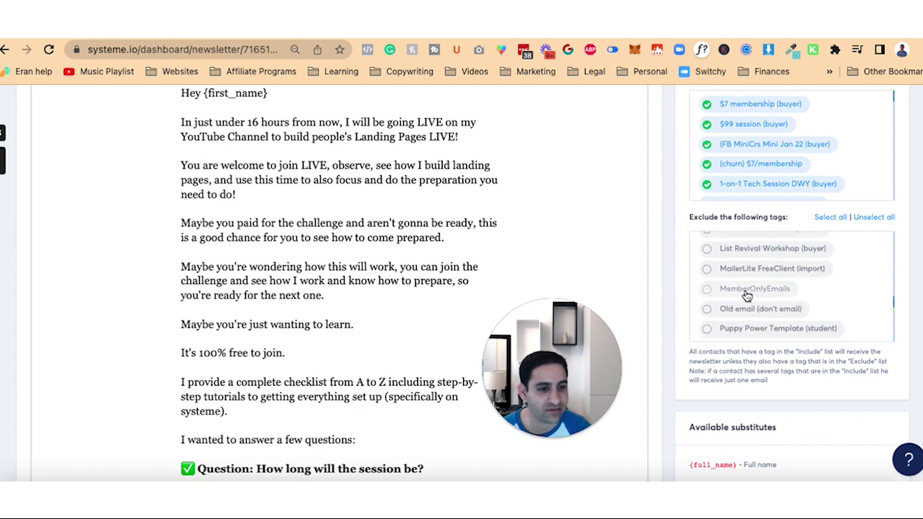
scroll(676, 281, down, 5)
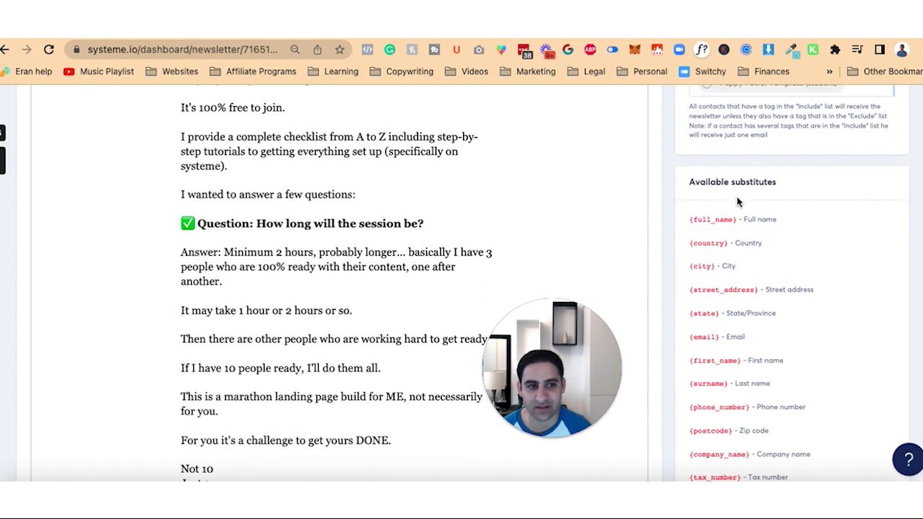
scroll(743, 191, up, 2)
scroll(710, 212, down, 4)
scroll(667, 222, down, 3)
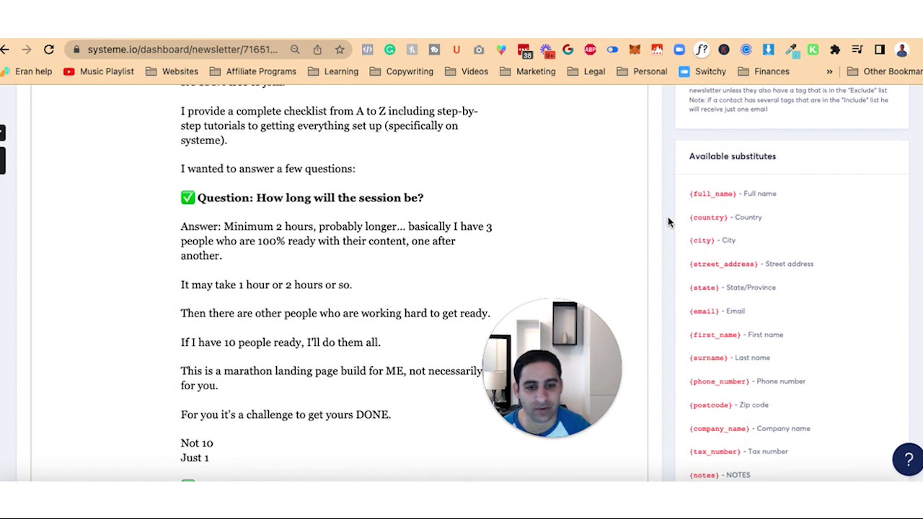
scroll(668, 222, down, 4)
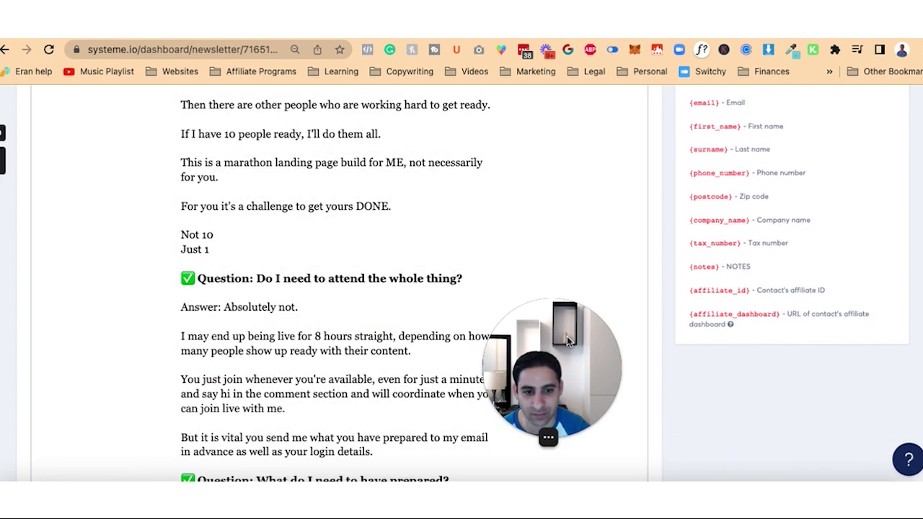
mouse_move(638, 320)
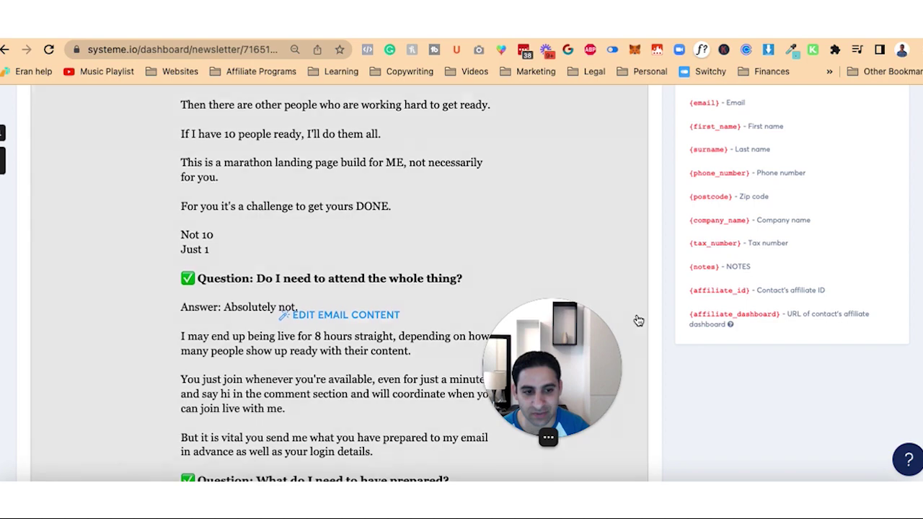
scroll(638, 320, down, 10)
scroll(638, 320, up, 20)
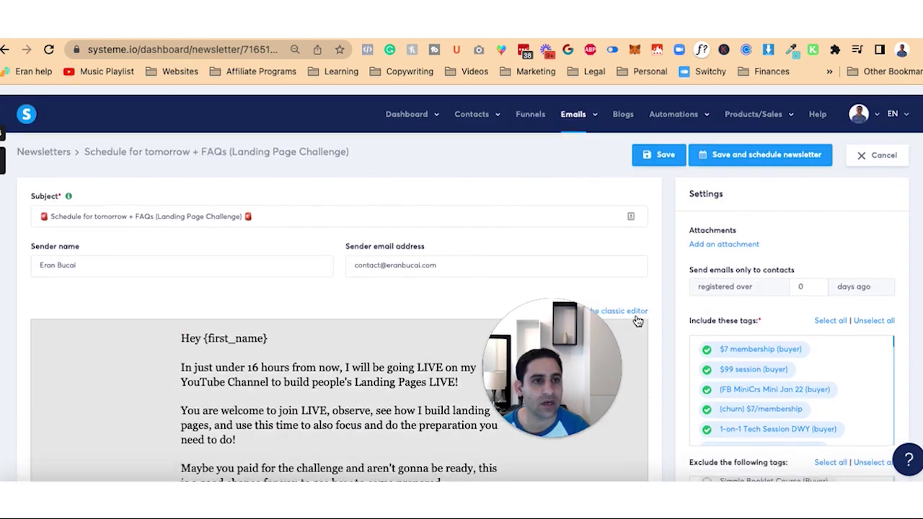
click(776, 149)
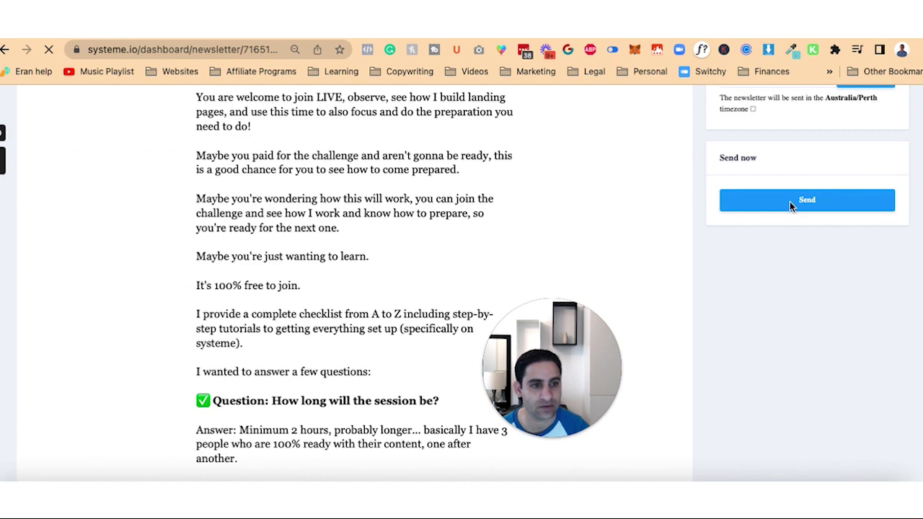
- Send the newsletter now and confirm the immediate send
click(791, 201)
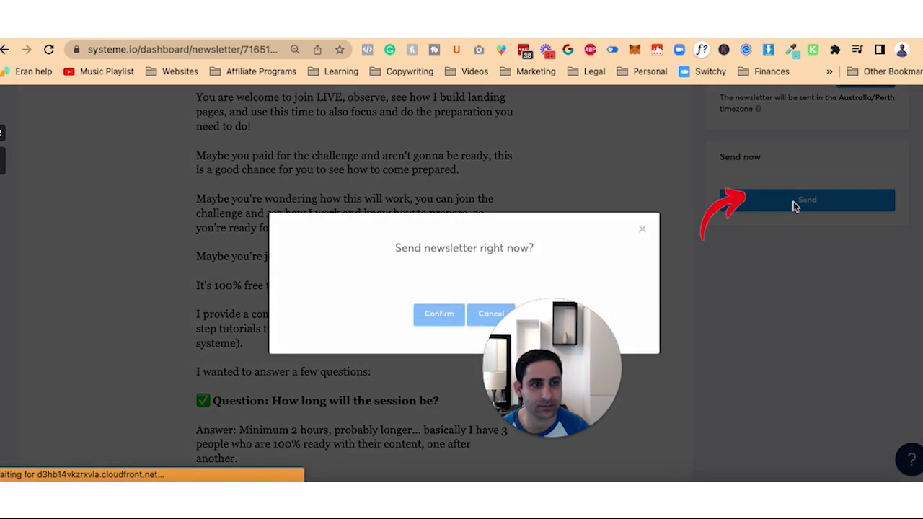
click(445, 319)
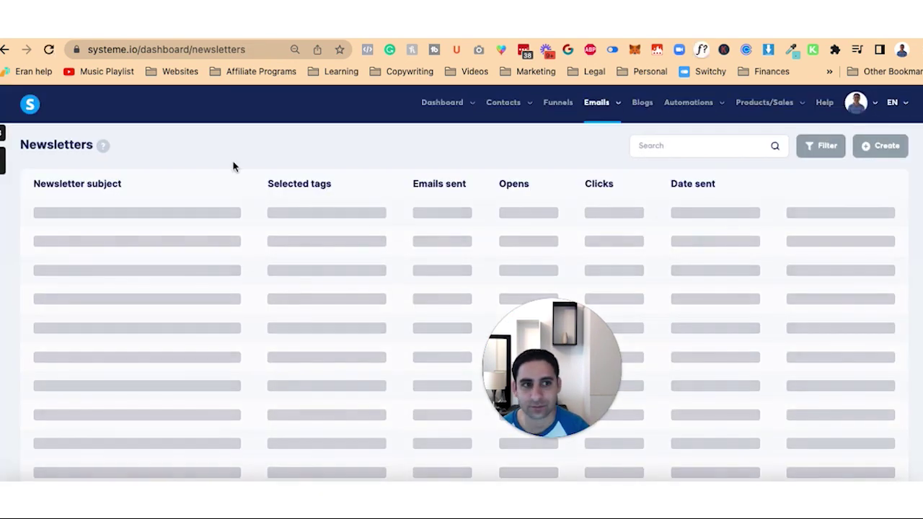